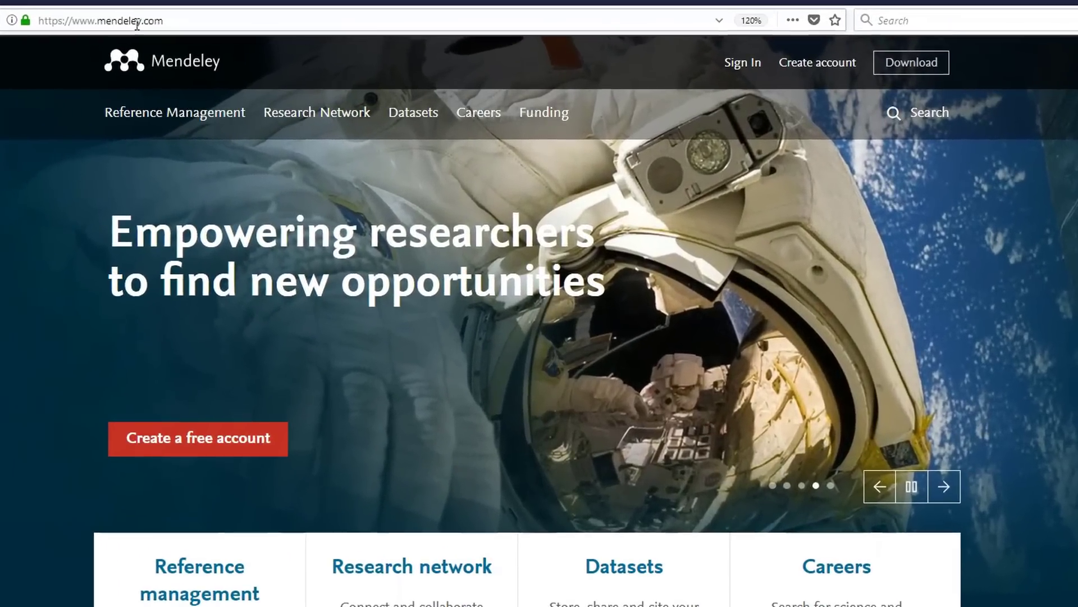
Go to the Reference Management section of the Mendeley website
click(168, 121)
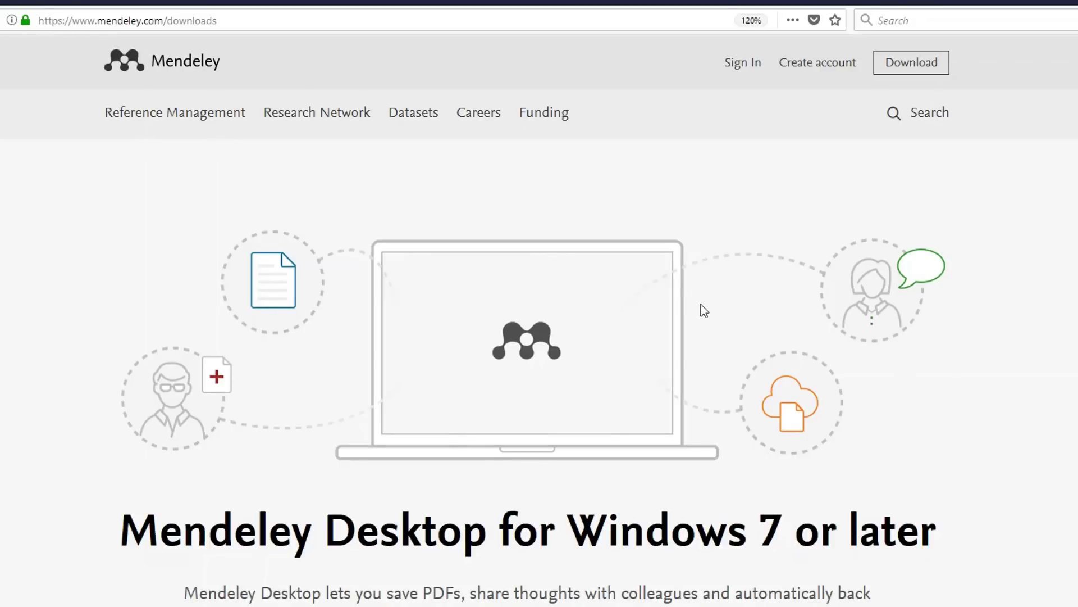
scroll(704, 308, down, 2)
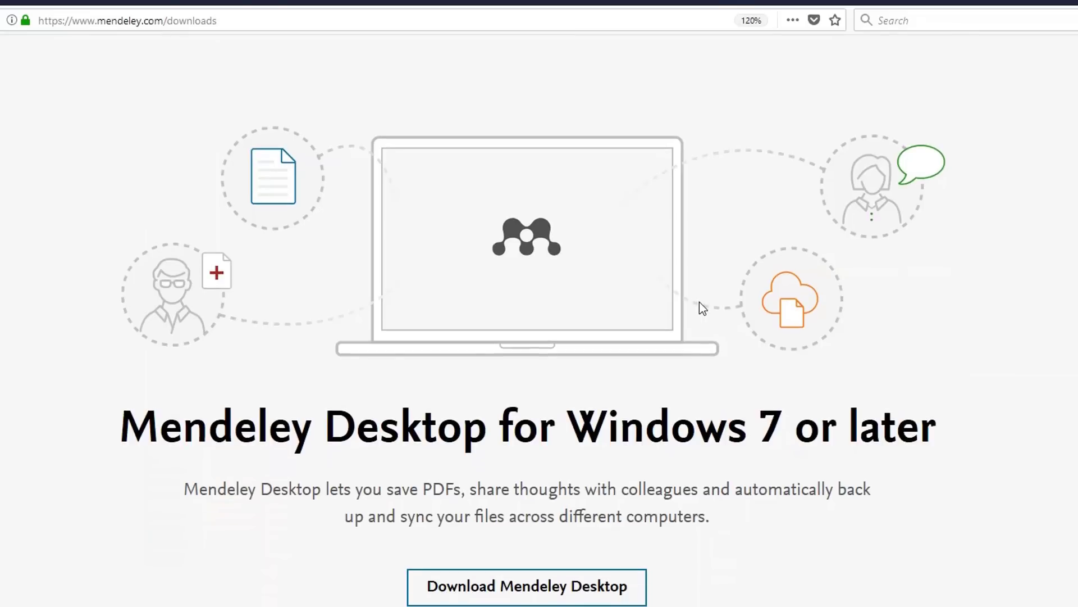
scroll(699, 308, down, 2)
scroll(693, 308, up, 5)
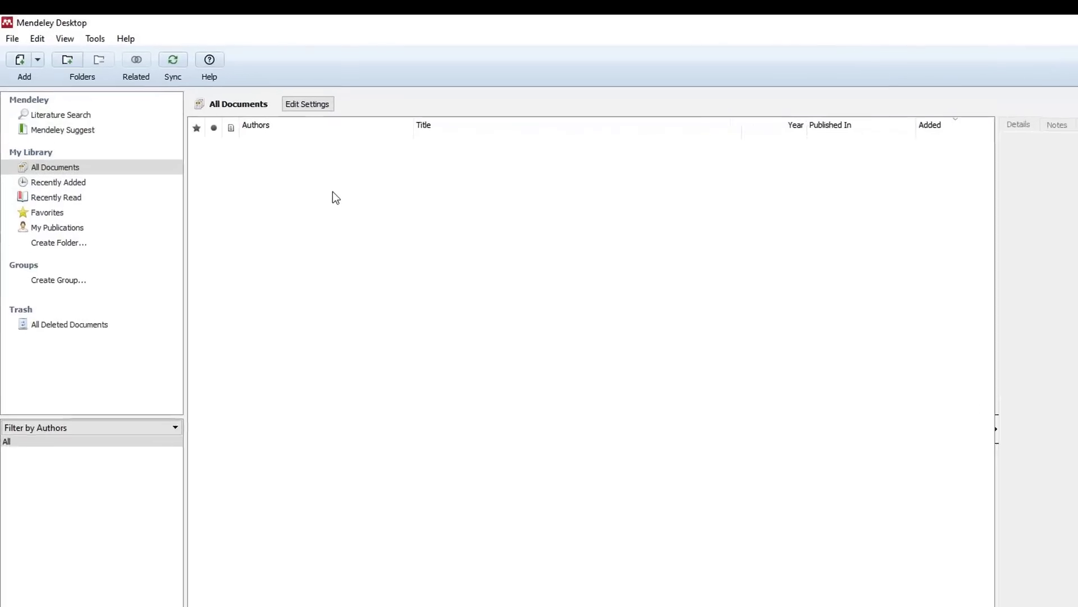
click(77, 31)
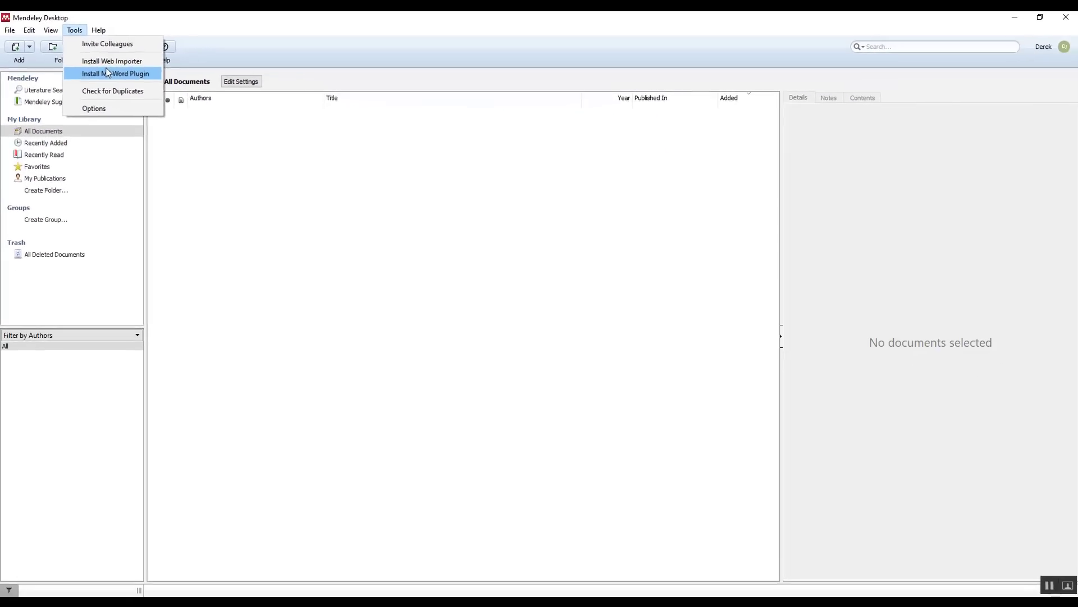
click(107, 73)
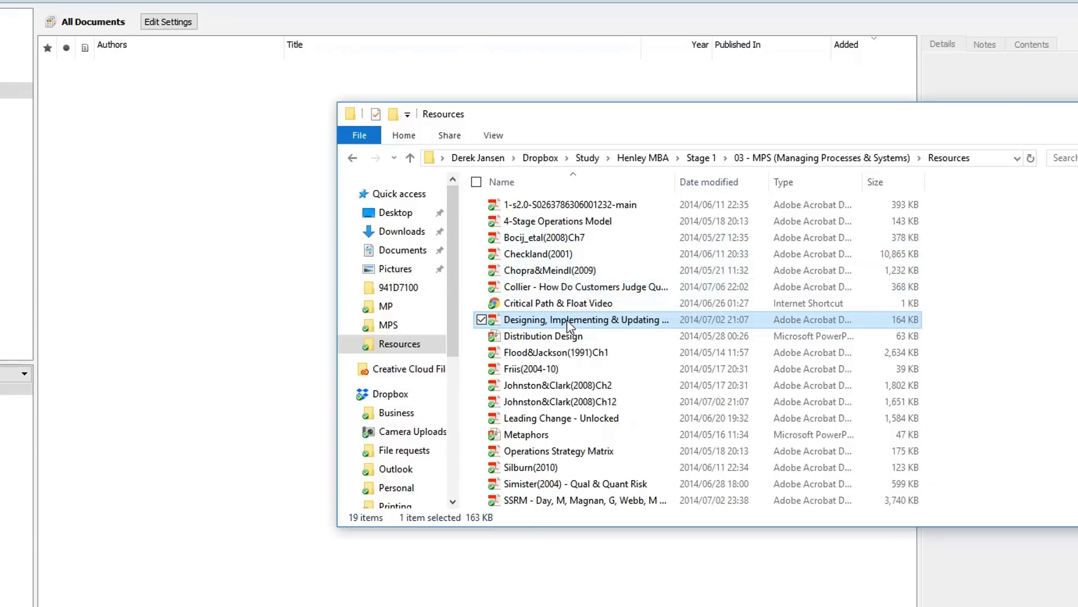
Import the Bourne et al. performance measurement PDF into the Mendeley library by dragging it in
drag(549, 325, 204, 254)
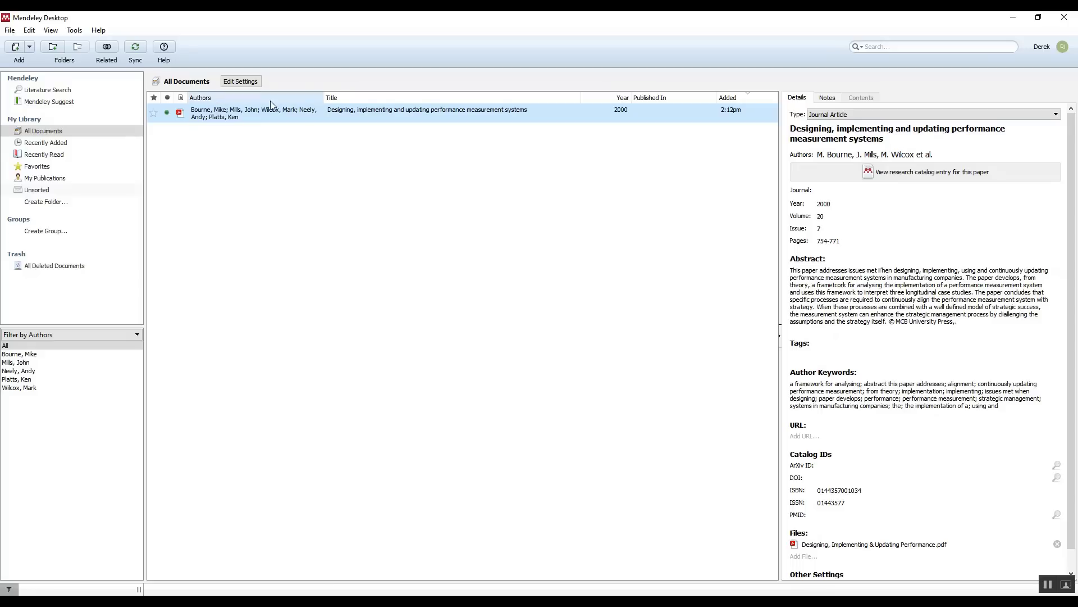
scroll(917, 269, down, 1)
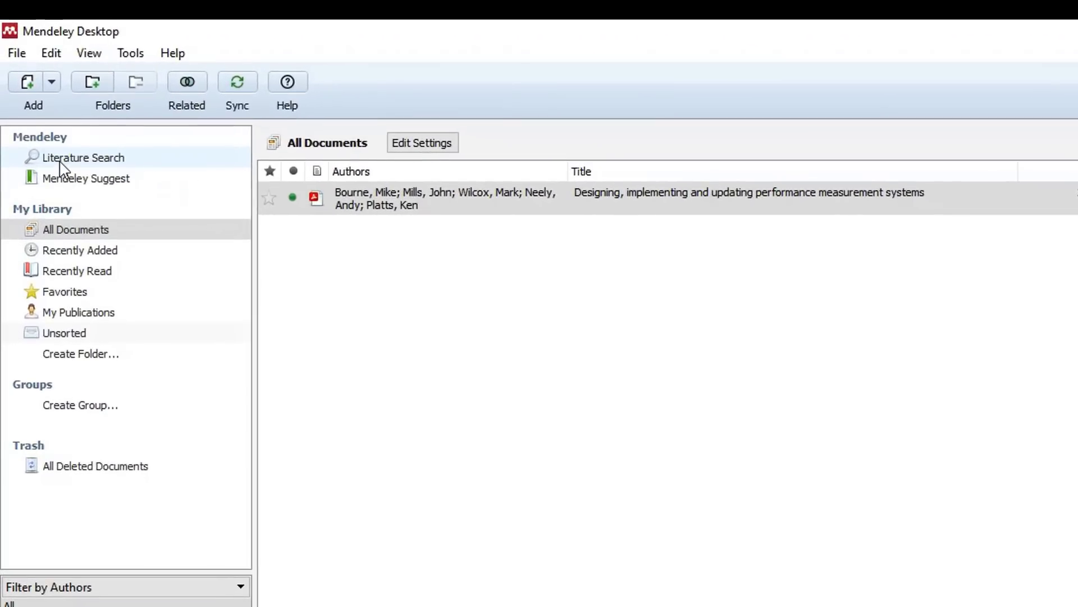
Search the Mendeley catalogue for 'trust' and preview Measuring Trust*, Understanding trust and Trust and Power
click(61, 167)
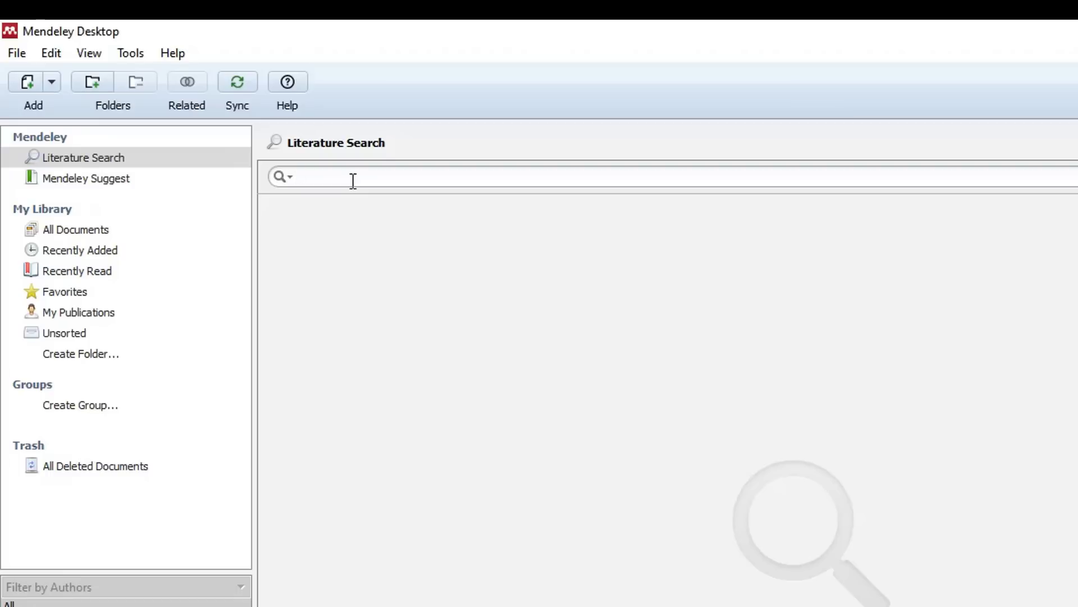
text(trus)
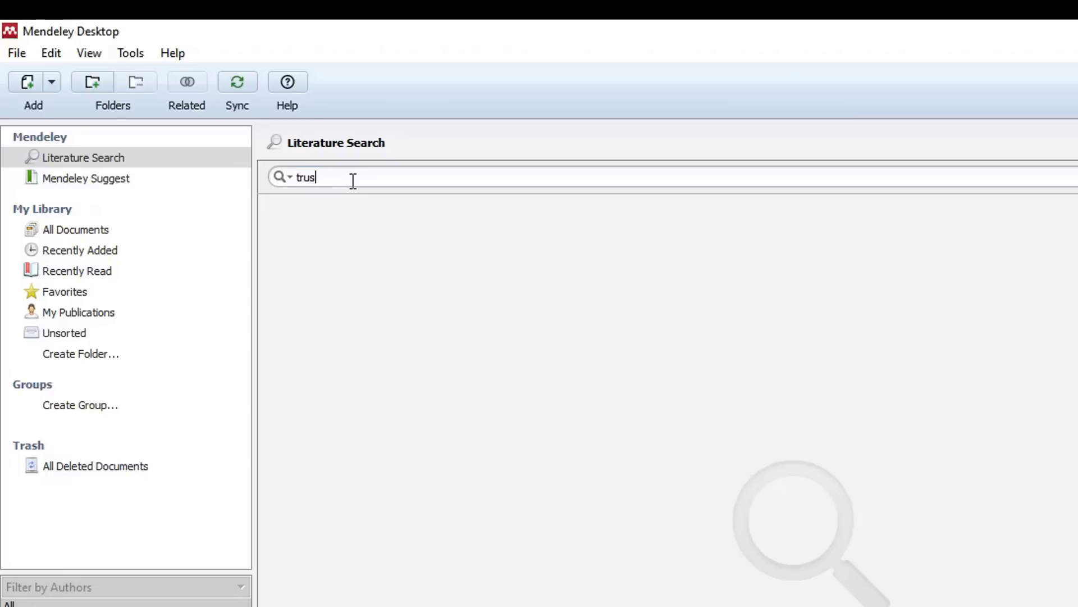
text(t)
key(Return)
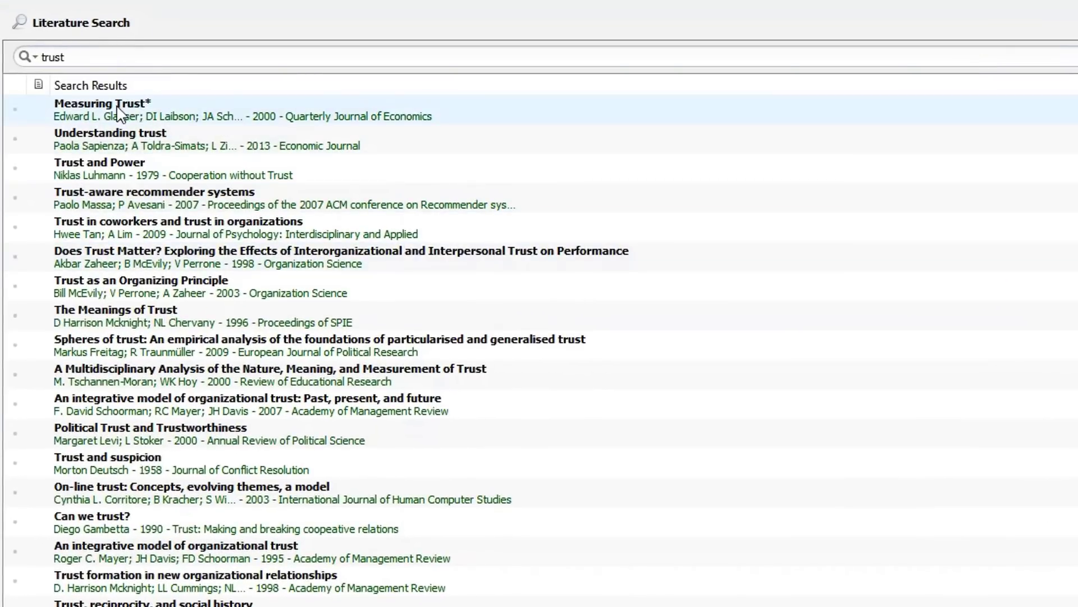
click(122, 118)
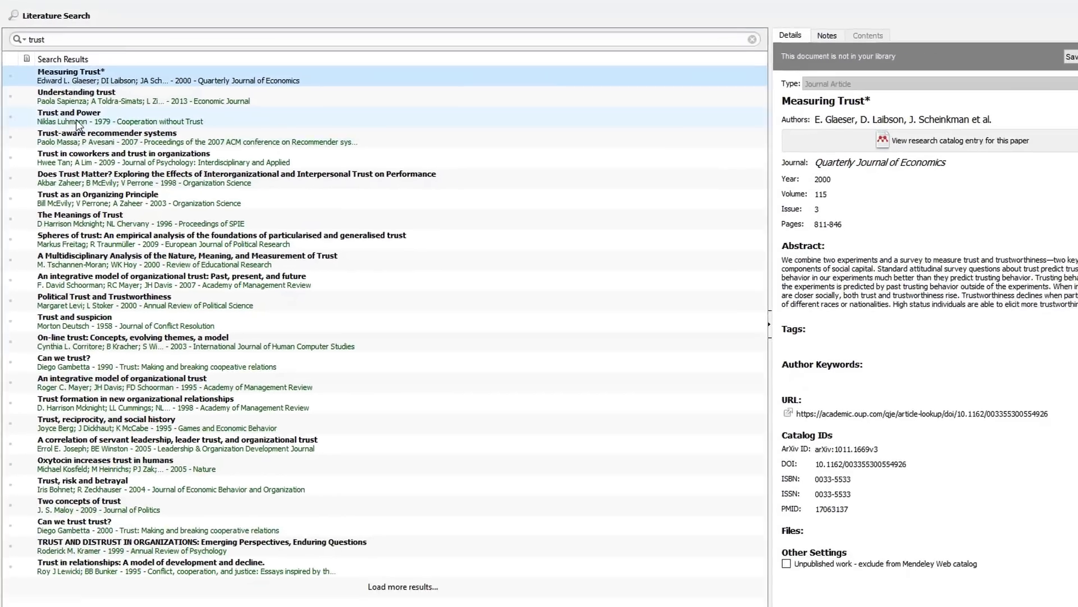
click(101, 95)
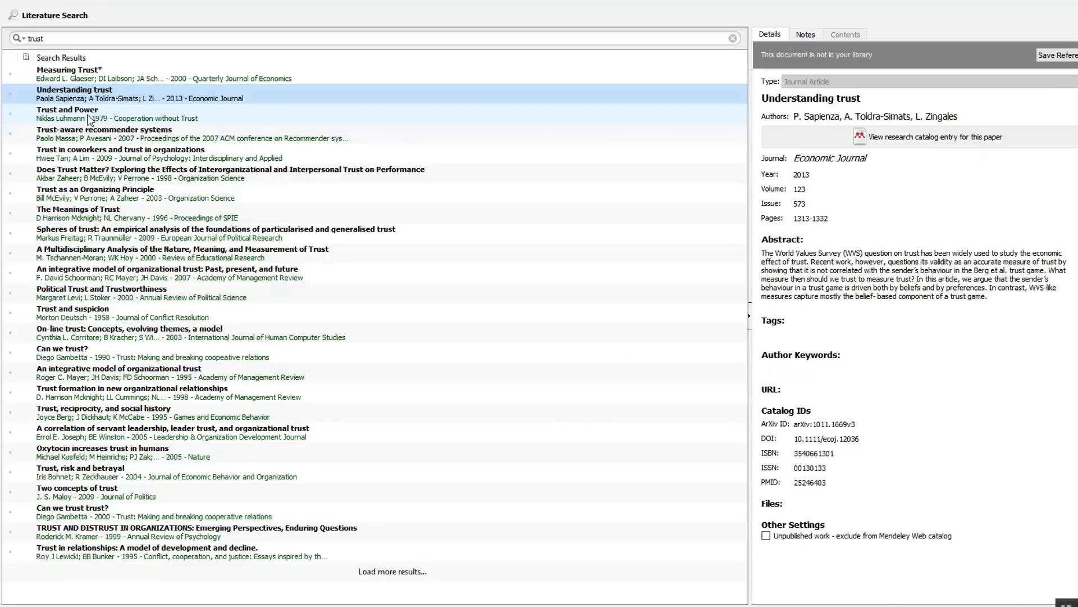
click(88, 118)
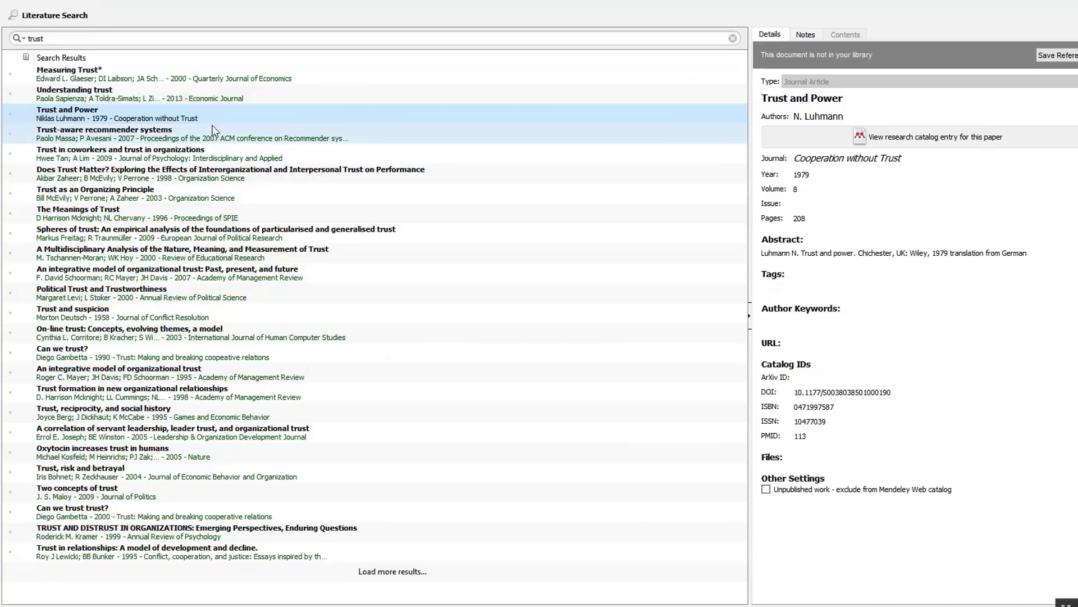
Save Trust and Power, Understanding trust, Measuring Trust* and Trust-aware recommender systems to the library
click(1058, 55)
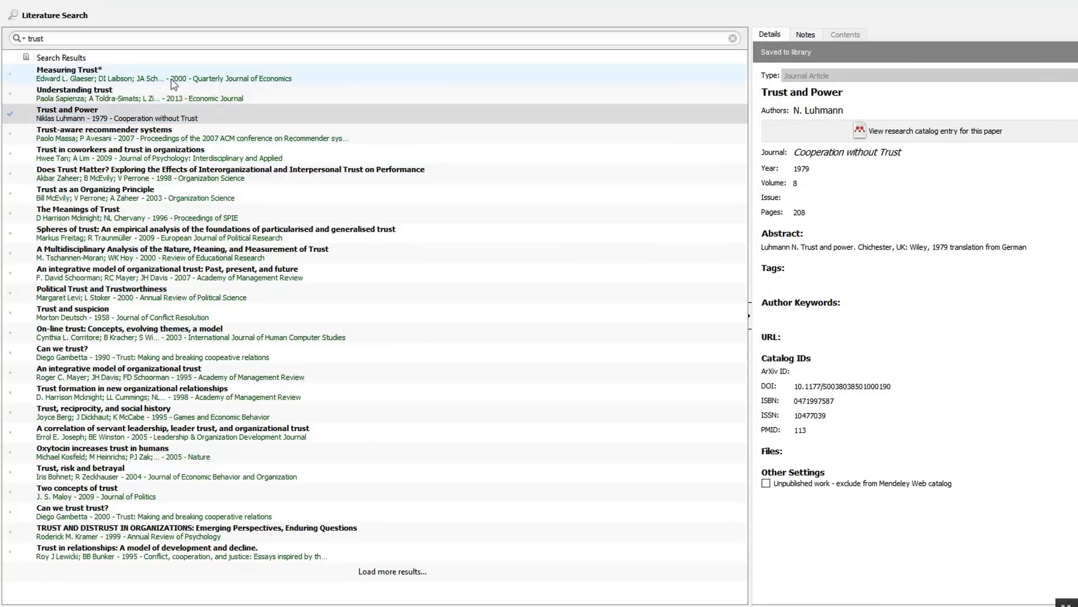
click(101, 93)
click(1058, 55)
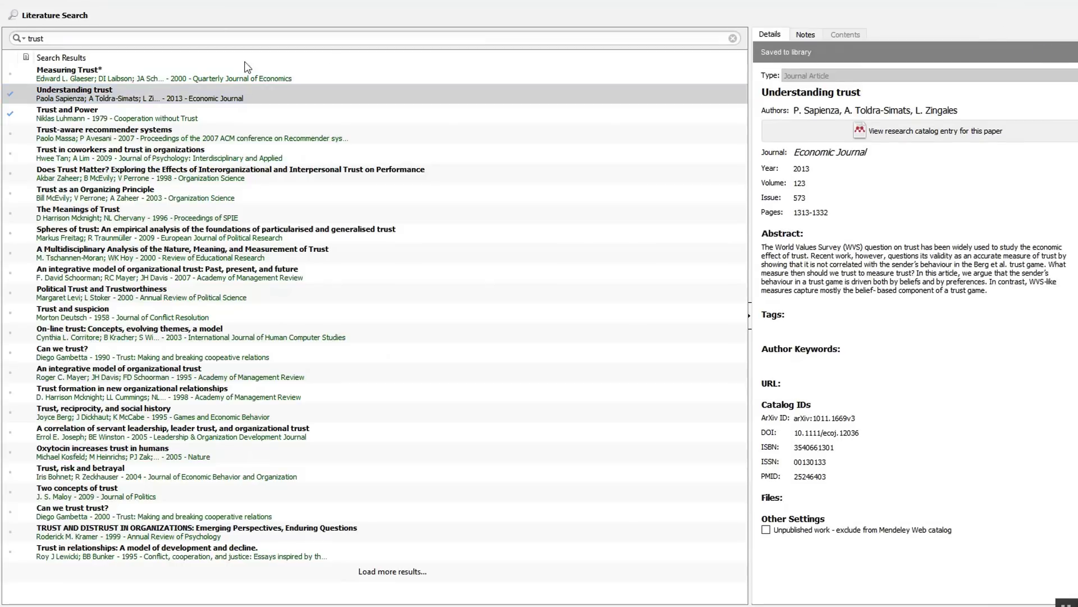
click(181, 71)
click(1047, 55)
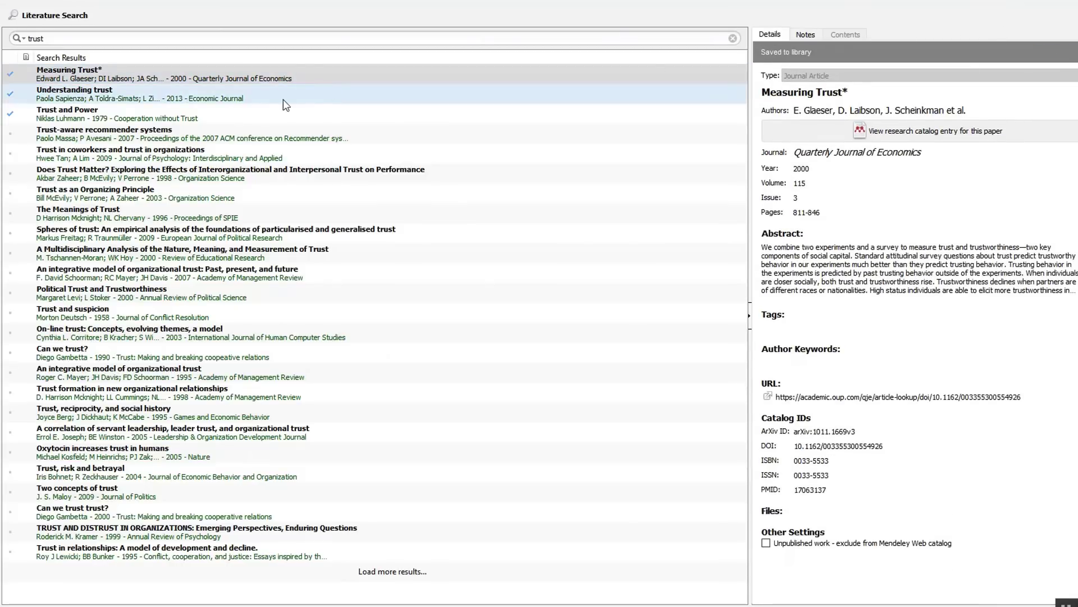
click(211, 134)
click(1061, 56)
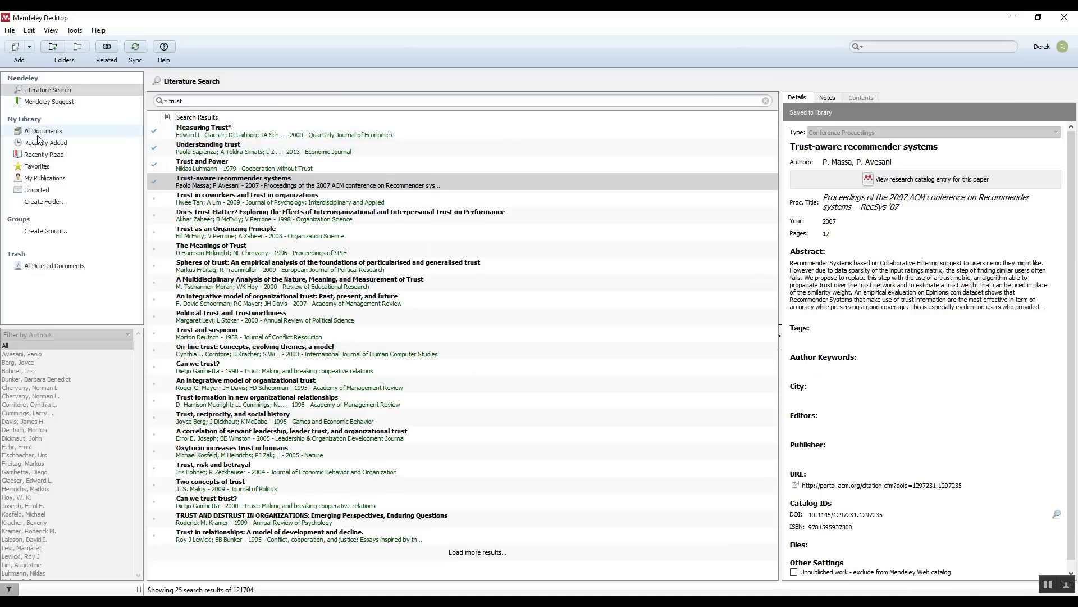
Show every saved document using All Documents in the sidebar
click(34, 131)
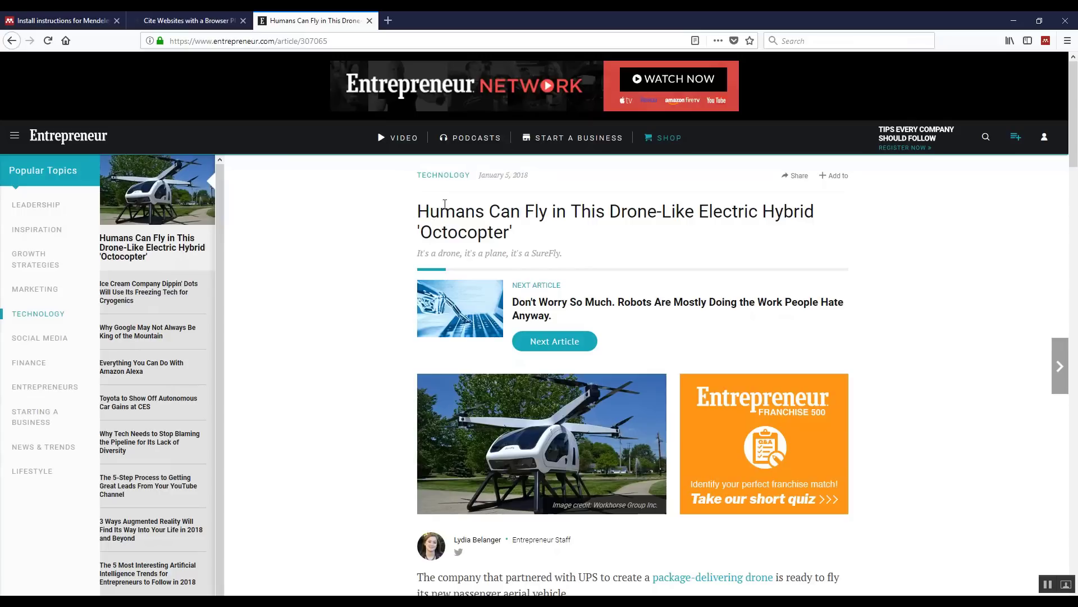
Open the Mendeley Web Importer on the drone article and sign in
drag(426, 211, 521, 223)
click(555, 235)
click(1045, 41)
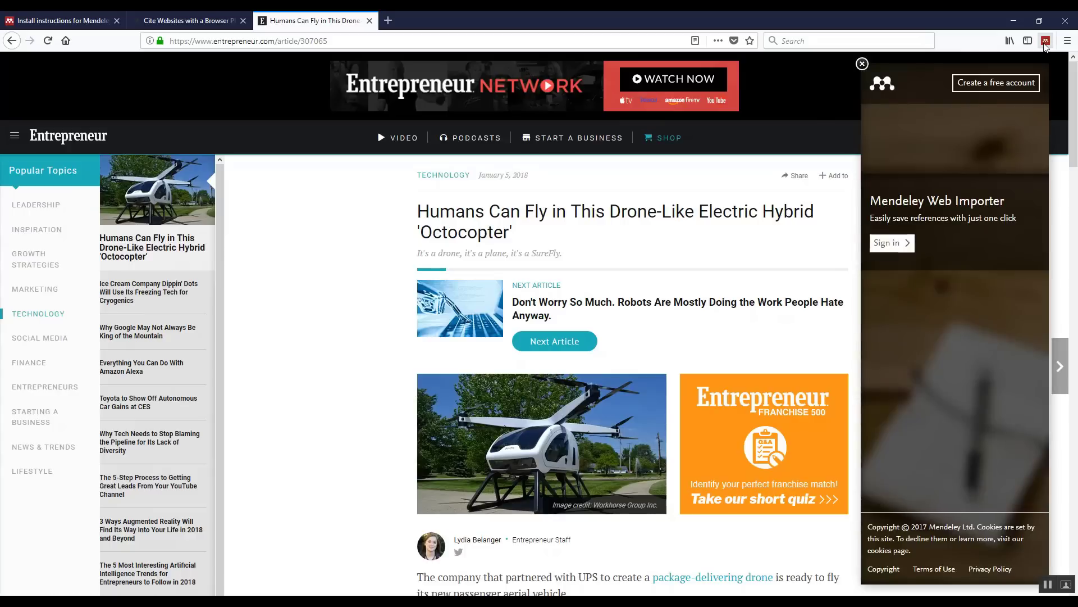
click(904, 245)
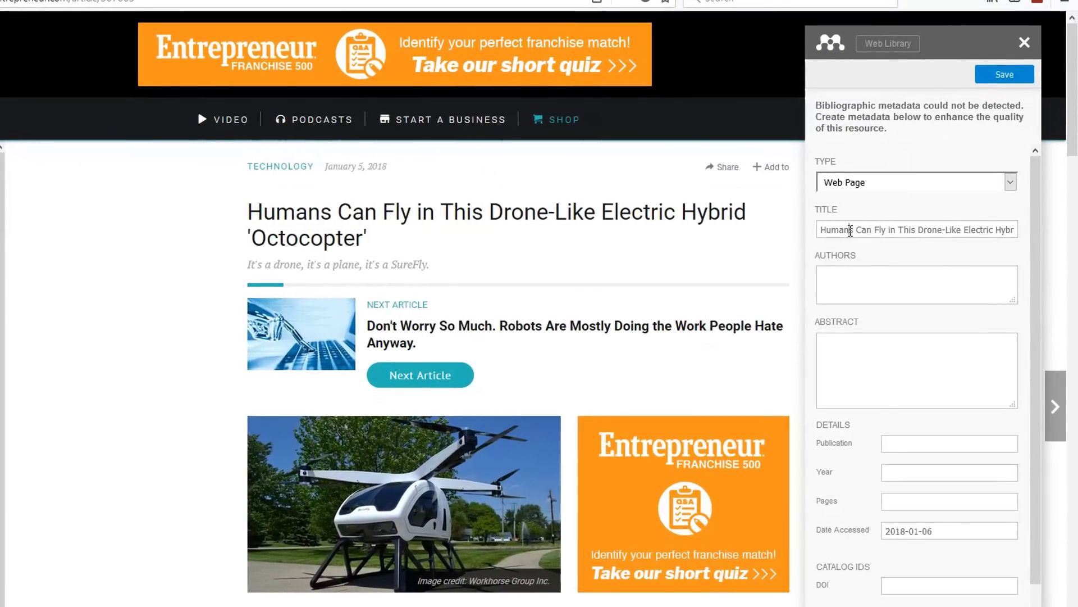
Begin filling the importer's authors and abstract fields for the article
click(855, 269)
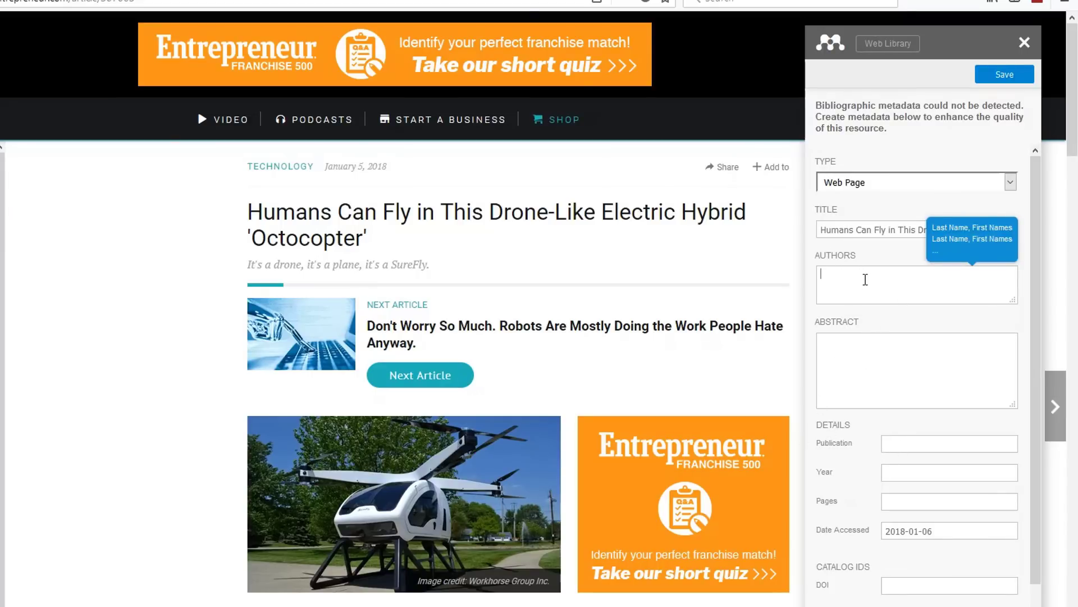
click(848, 344)
click(856, 287)
click(854, 339)
scroll(943, 426, down, 2)
scroll(917, 412, down, 1)
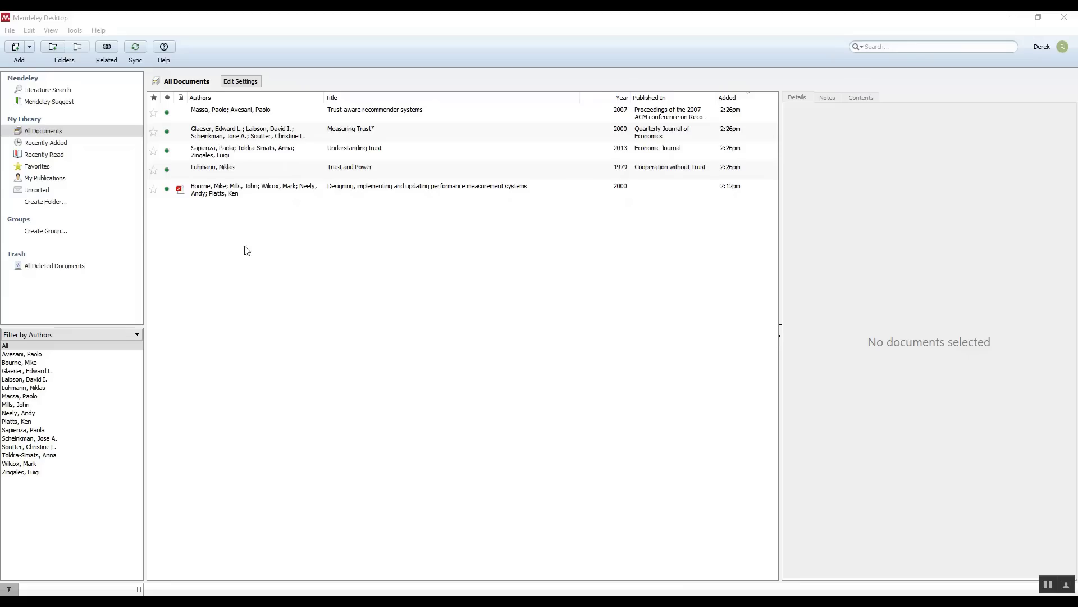
Add a manual Mendeley entry with its type set to Encyclopedia Article
right_click(159, 254)
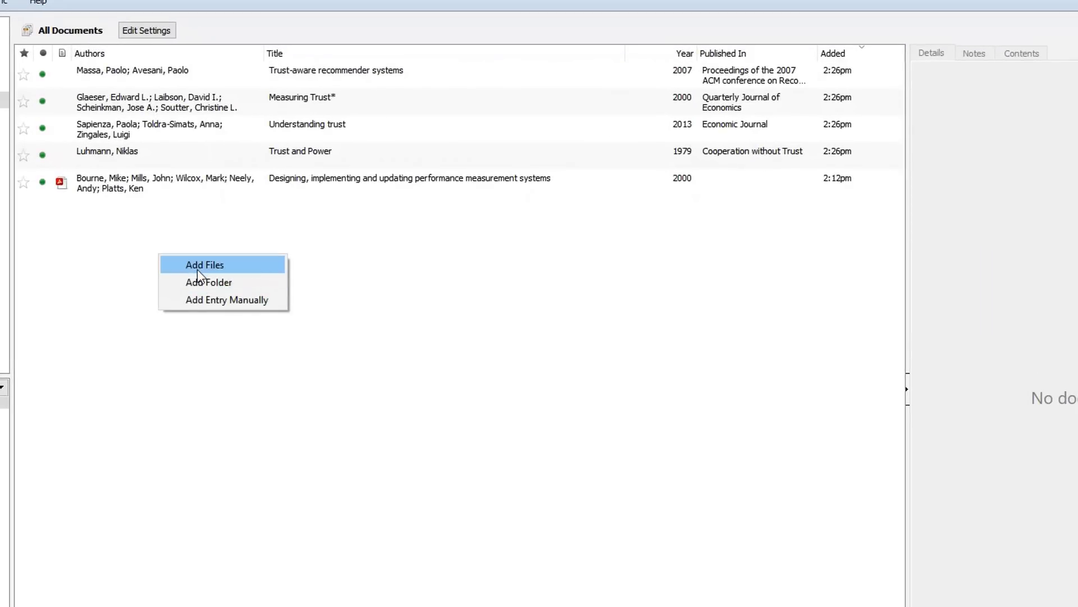
click(197, 301)
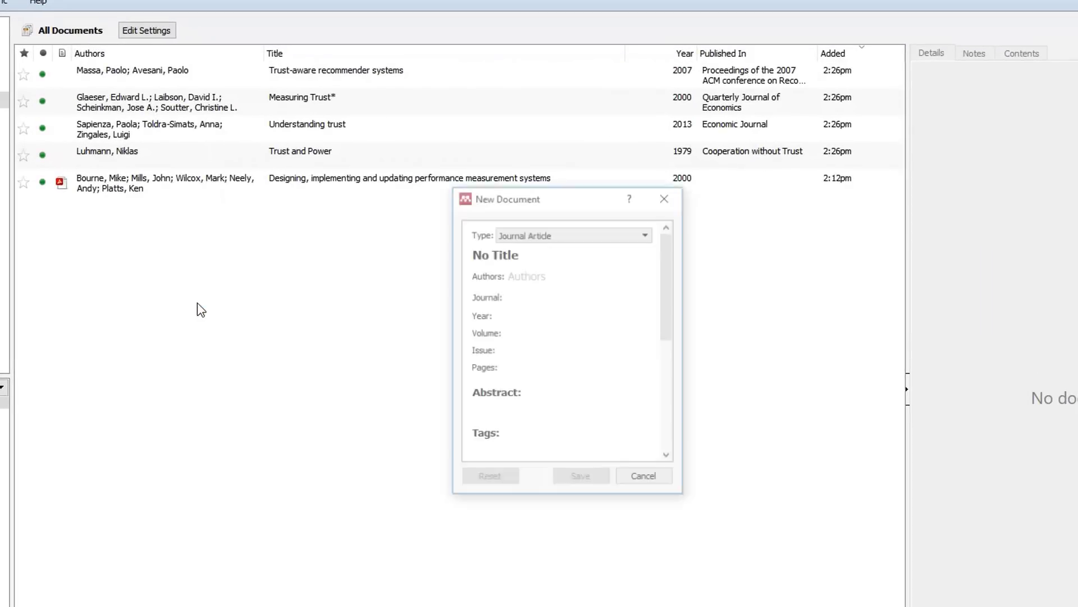
click(551, 234)
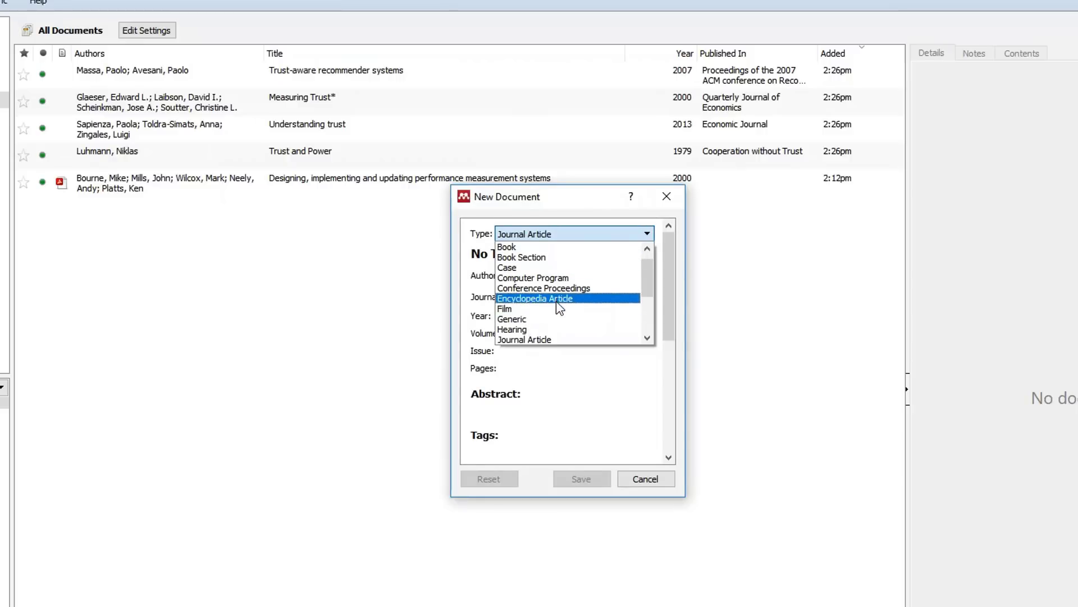
click(557, 299)
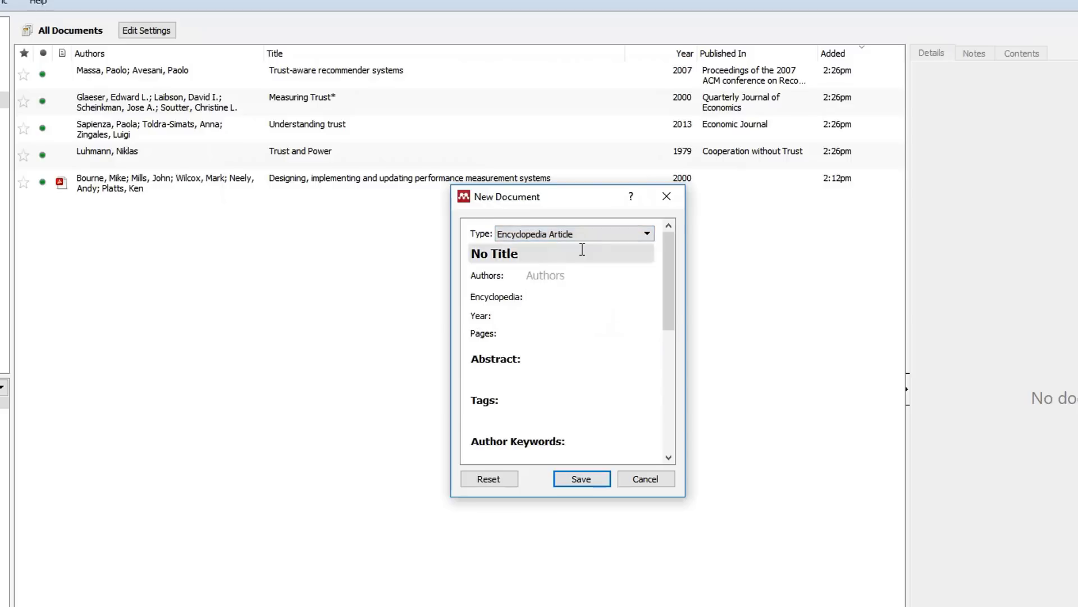
scroll(556, 349, down, 3)
scroll(556, 349, down, 1)
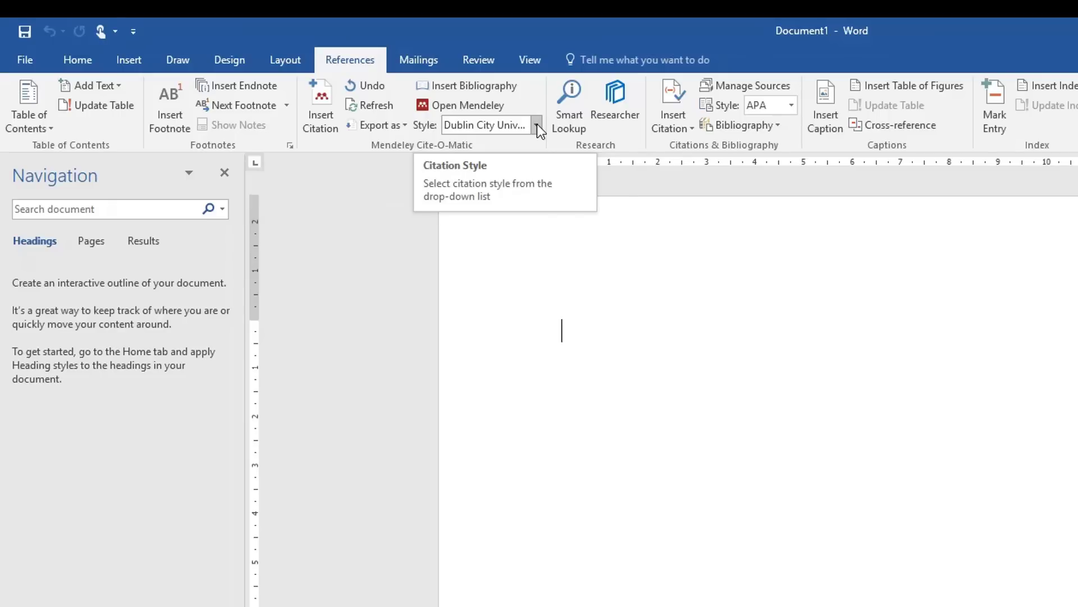
Show the Mendeley Cite-O-Matic style list on Word's References tab
click(537, 124)
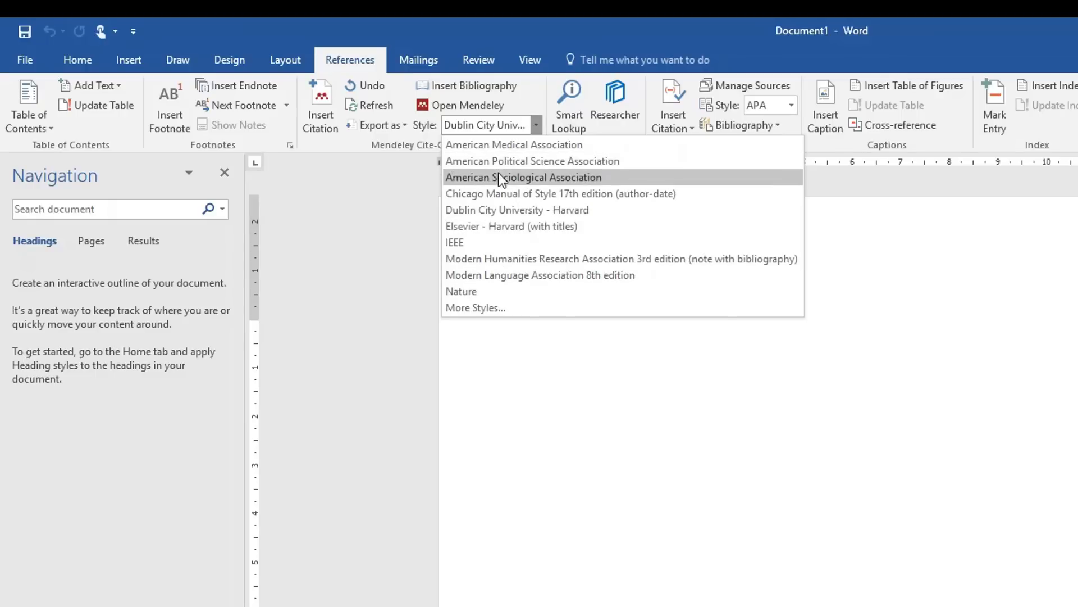
Open More Styles, switch to Get More Styles, and start searching for Harvard styles
click(469, 307)
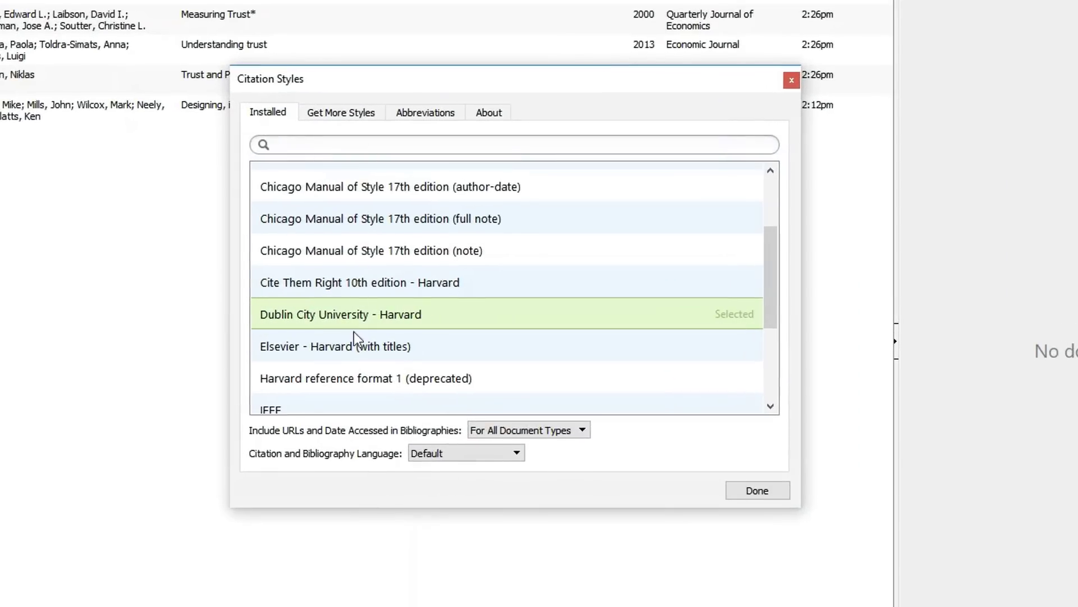
scroll(453, 290, down, 3)
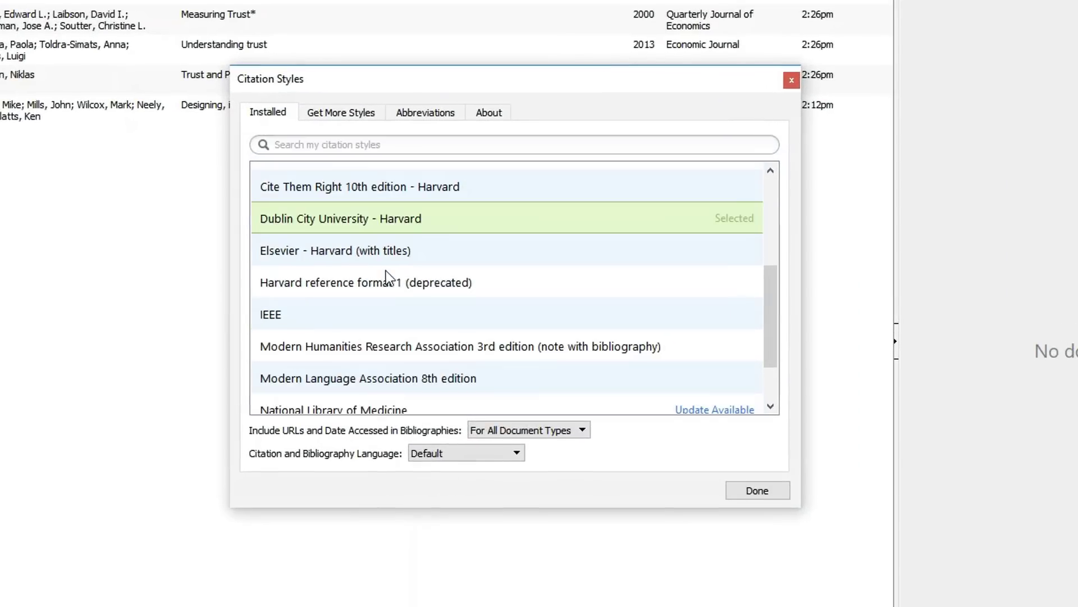
scroll(349, 191, up, 3)
click(340, 112)
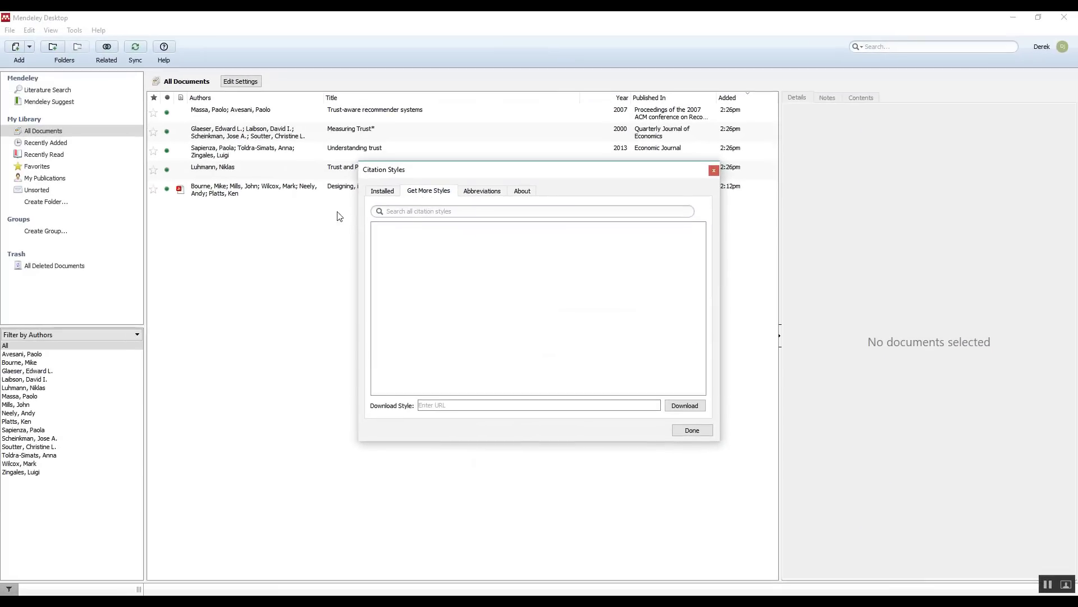
click(400, 211)
text(harvard)
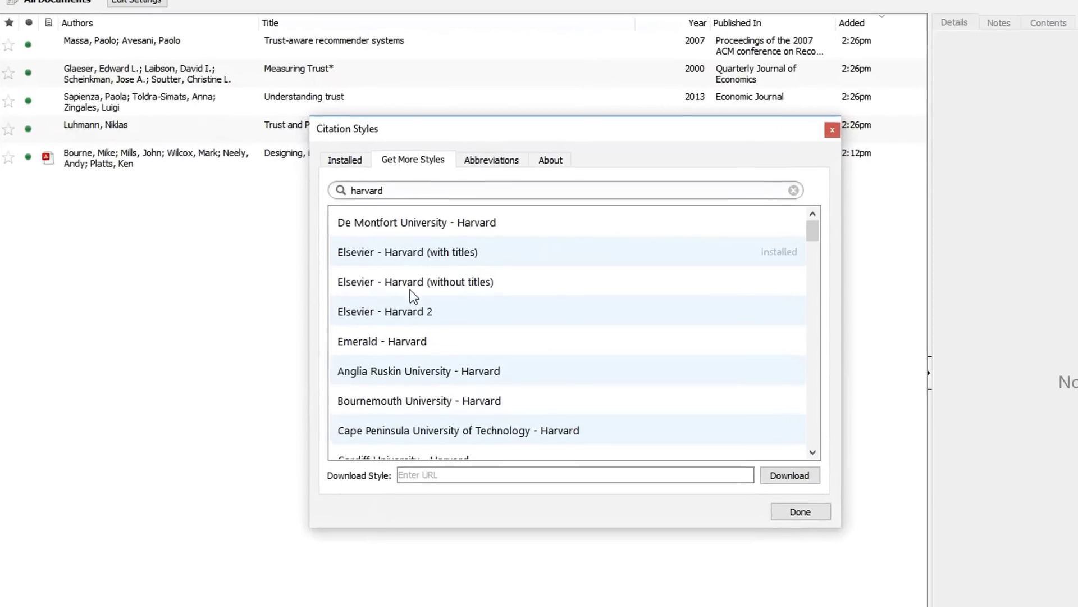
scroll(410, 289, down, 1)
scroll(426, 286, down, 1)
scroll(444, 299, down, 1)
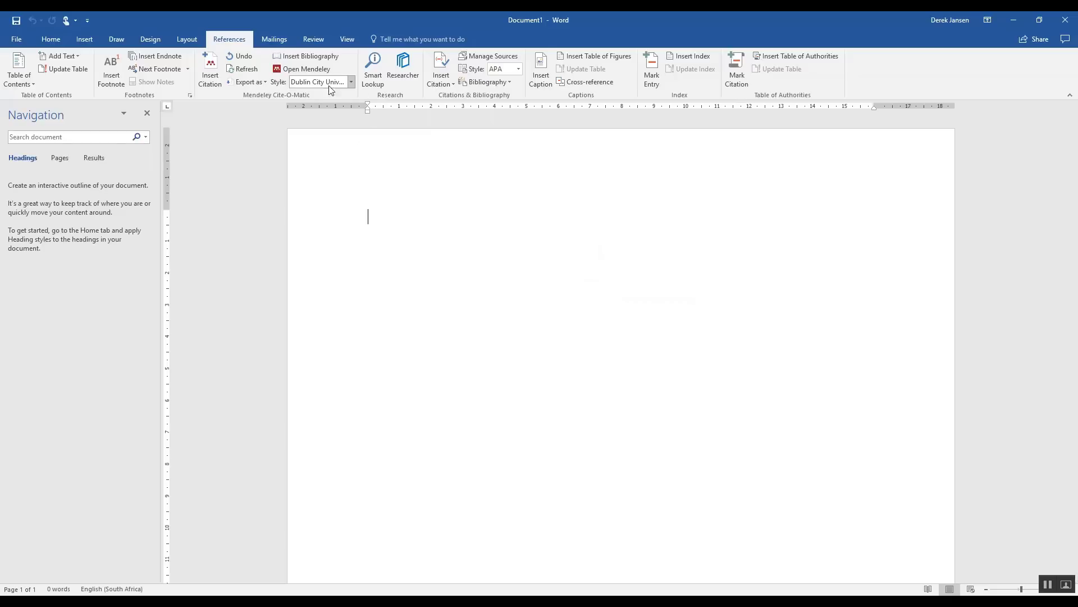
Choose Elsevier - Harvard (with titles) from the Mendeley style dropdown
click(351, 82)
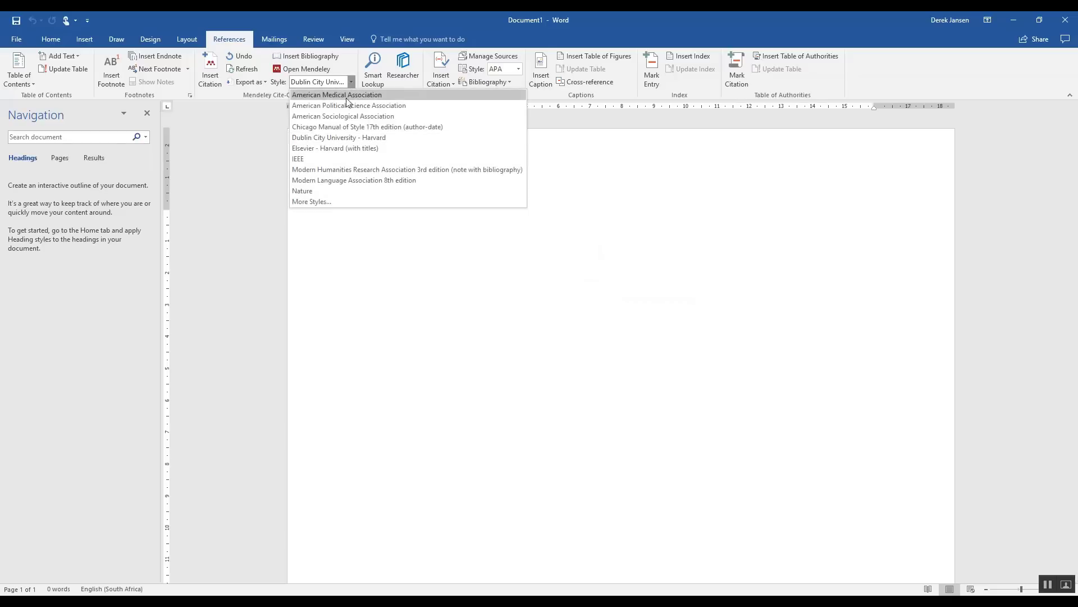
click(318, 148)
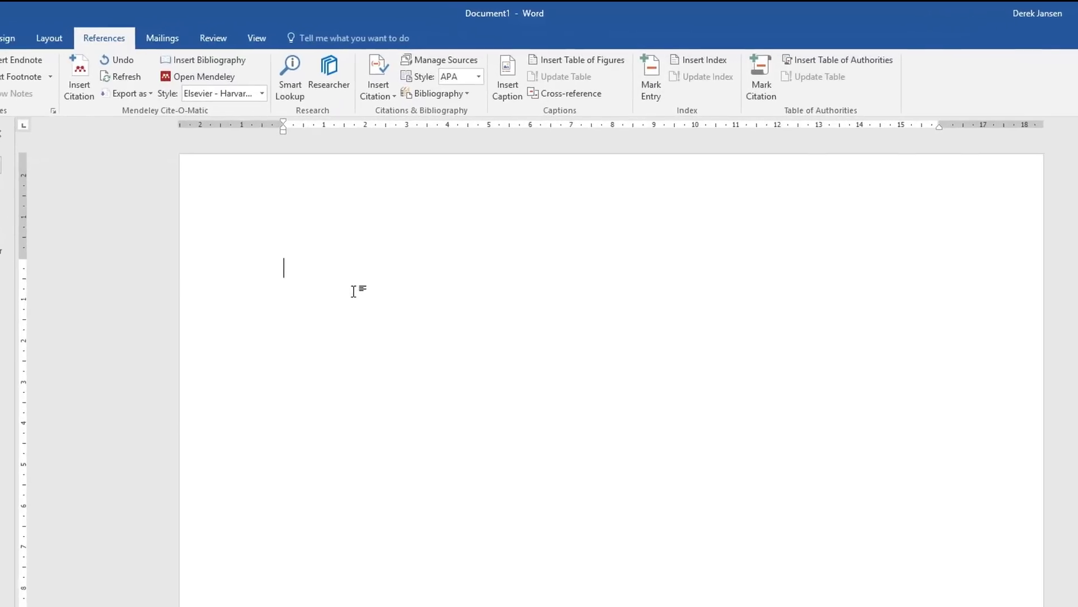
text(f)
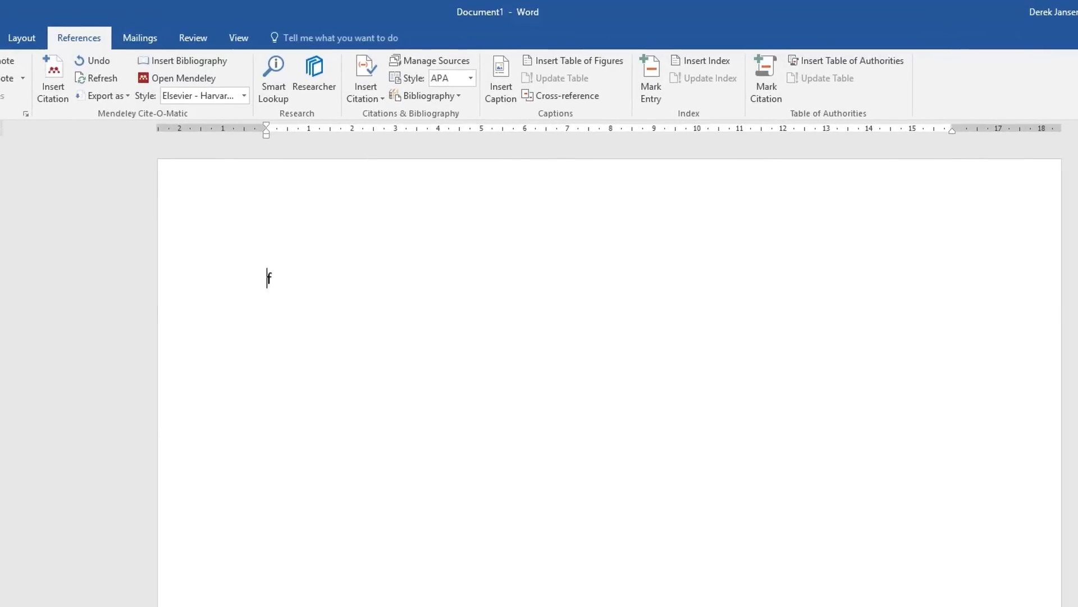
text(Fsfggf egrgrga e)
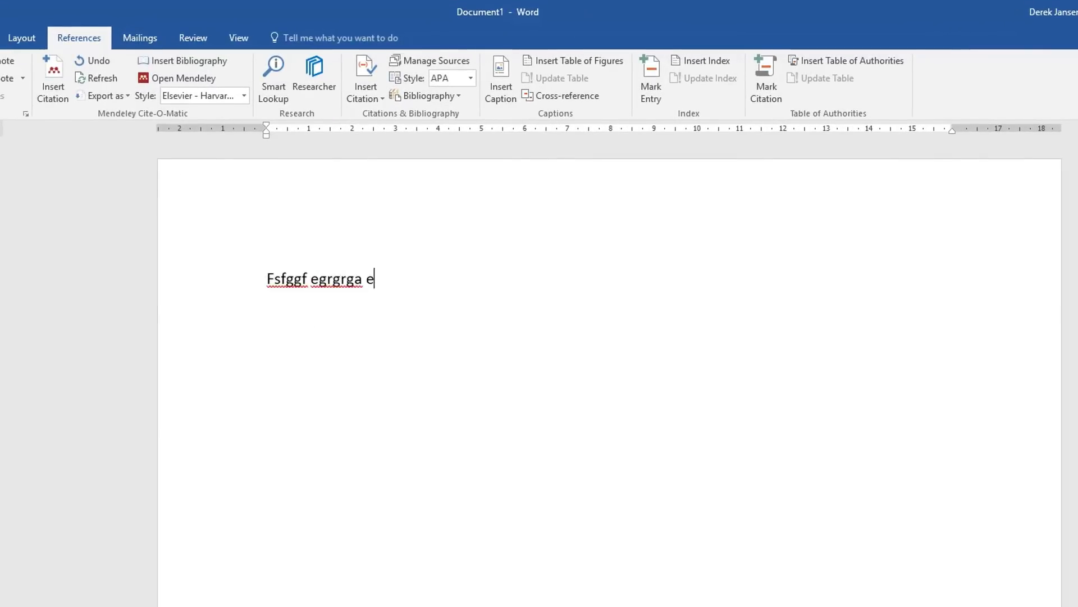
text(gggrha)
Insert a citation for Trust and Power and start a new line
click(48, 77)
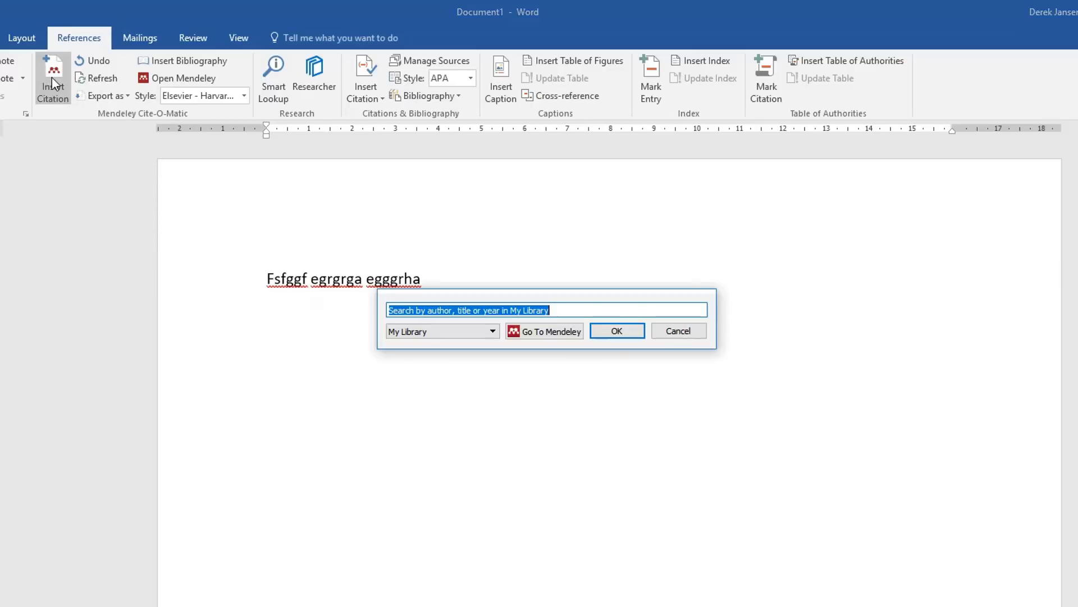
text(trust)
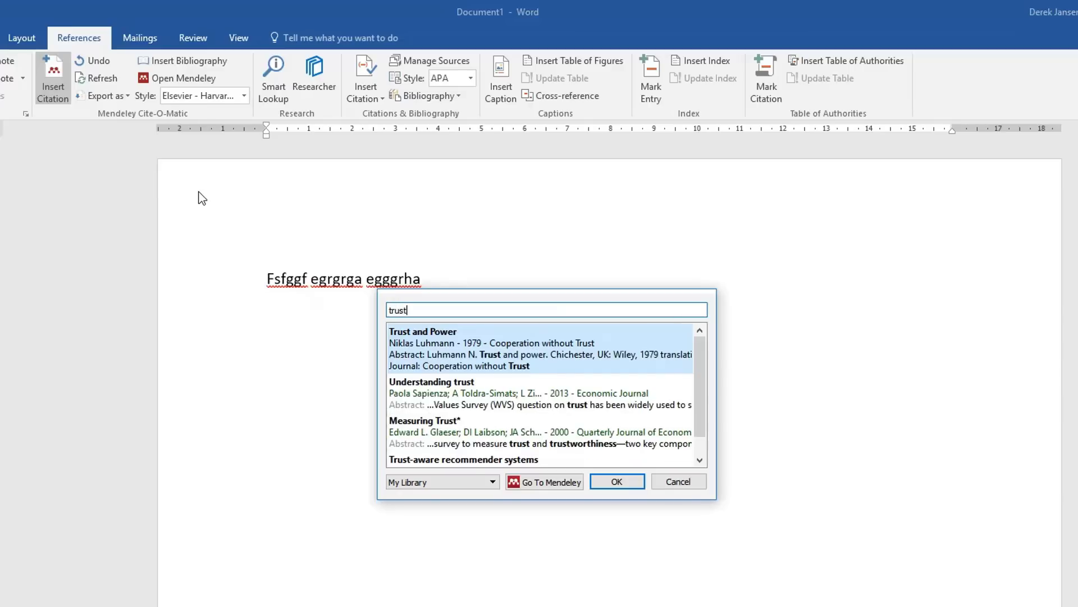
click(525, 352)
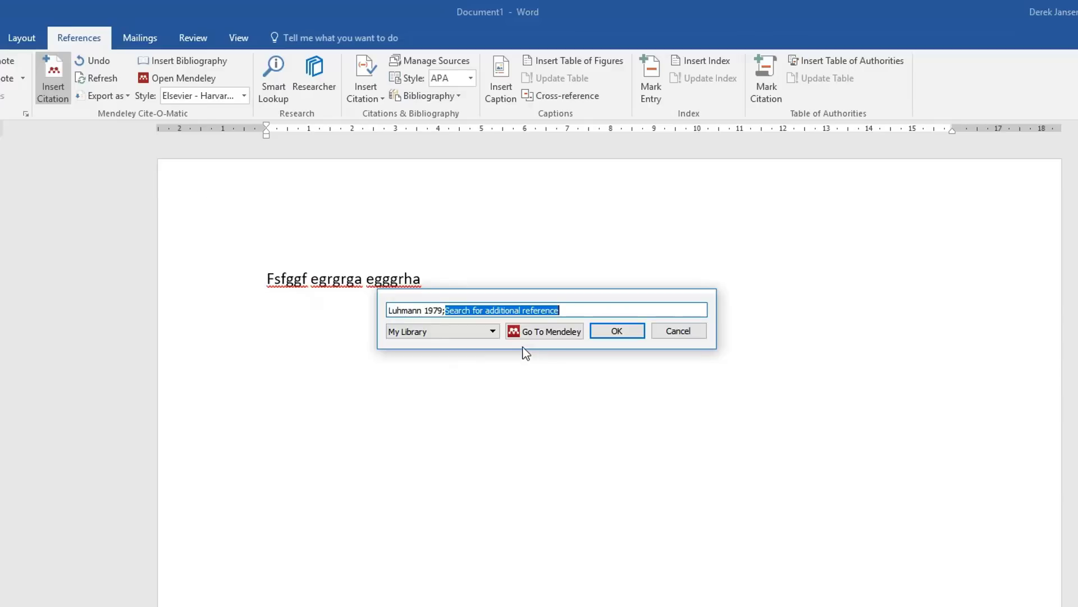
click(613, 331)
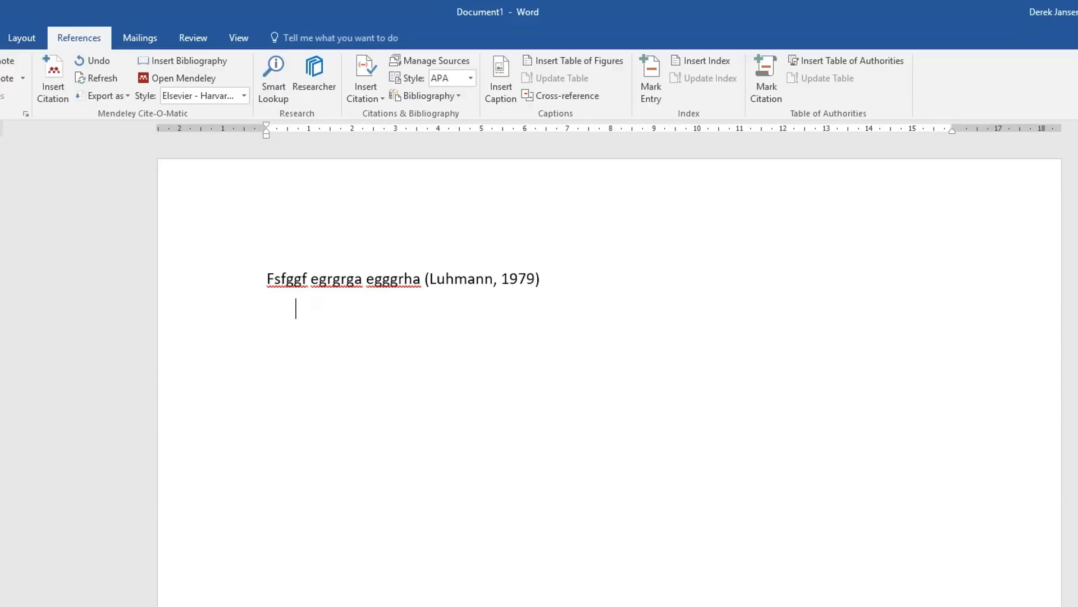
key(Return)
text(sdderg rewtuk)
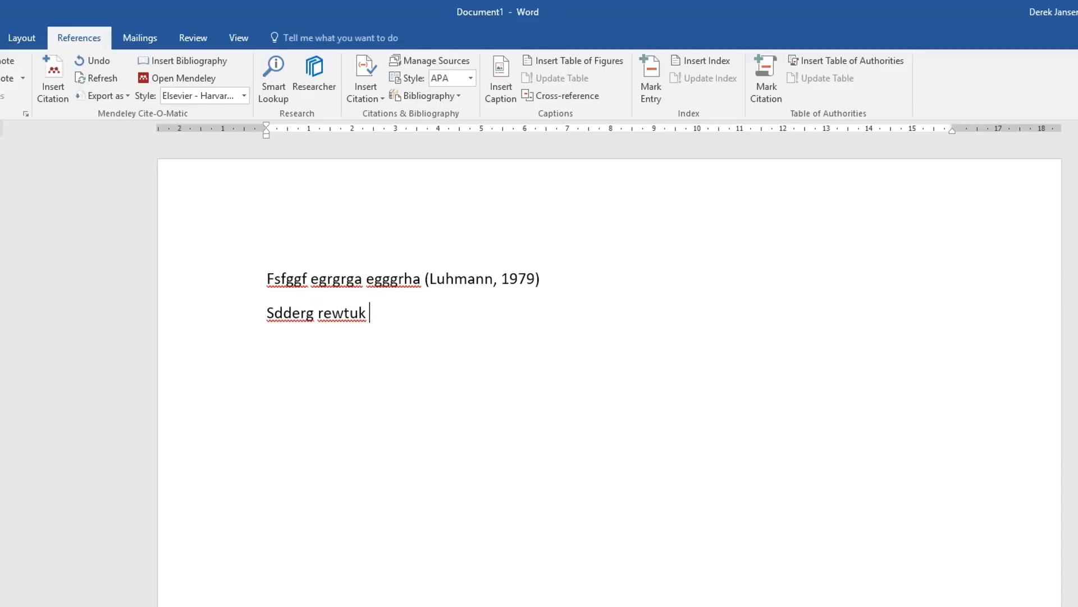
Cite the Sapienza et al. 2013 paper and begin a new line for another citation
click(53, 76)
text(trust)
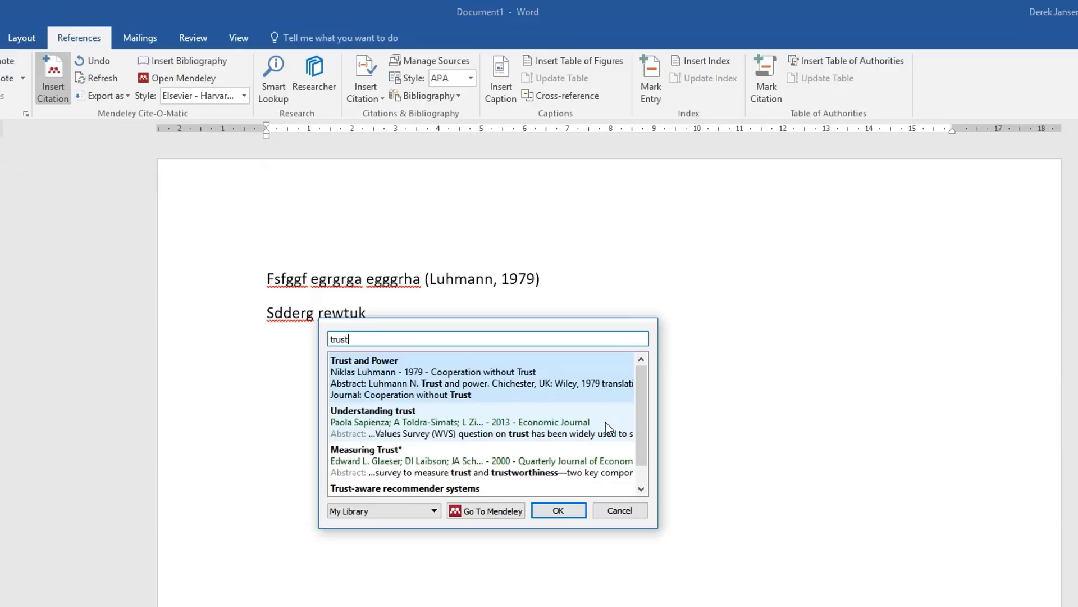
double_click(440, 421)
key(Return)
text(efgw)
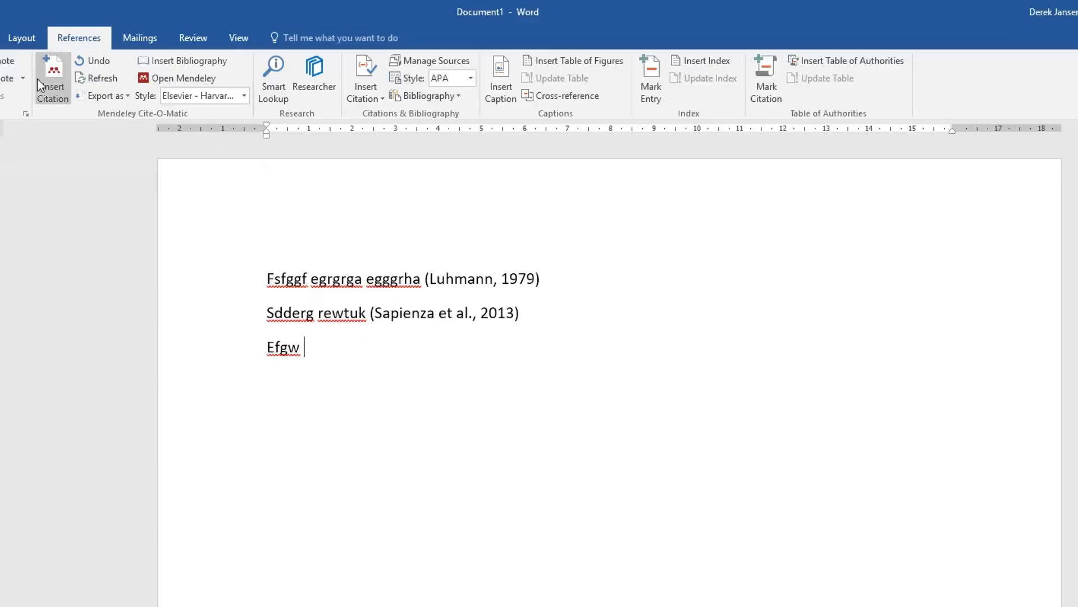
click(65, 100)
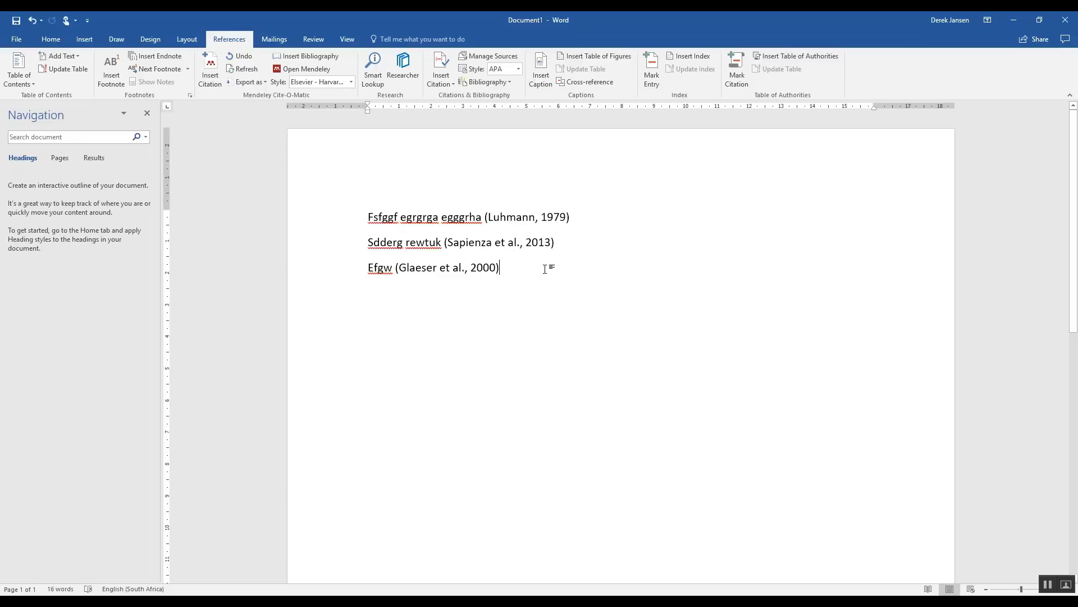
Review the Luhmann and Sapienza citations and the text on the first two lines
click(497, 217)
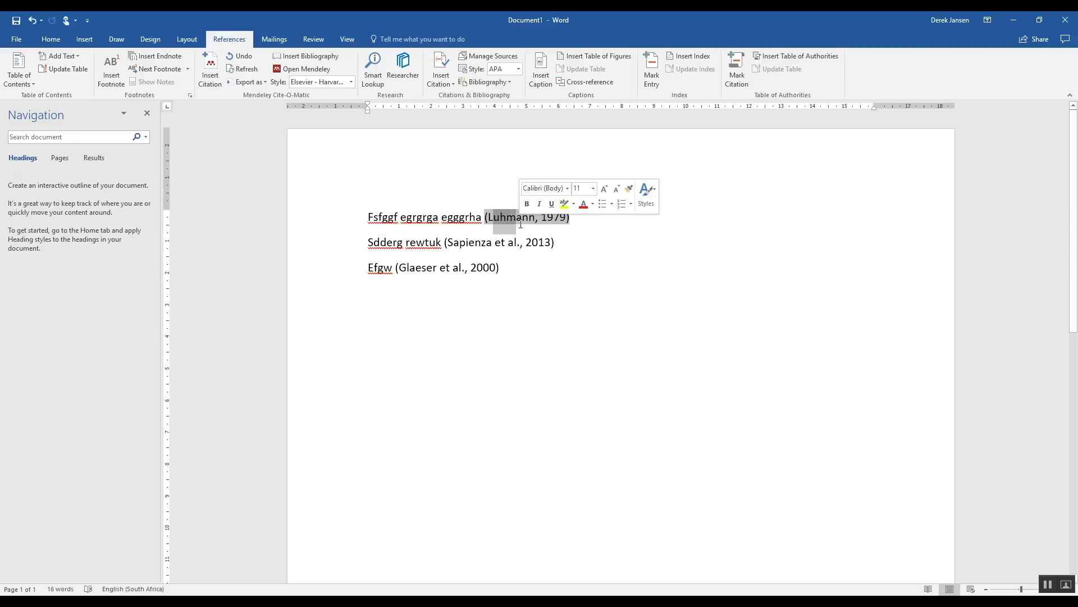
key(Down)
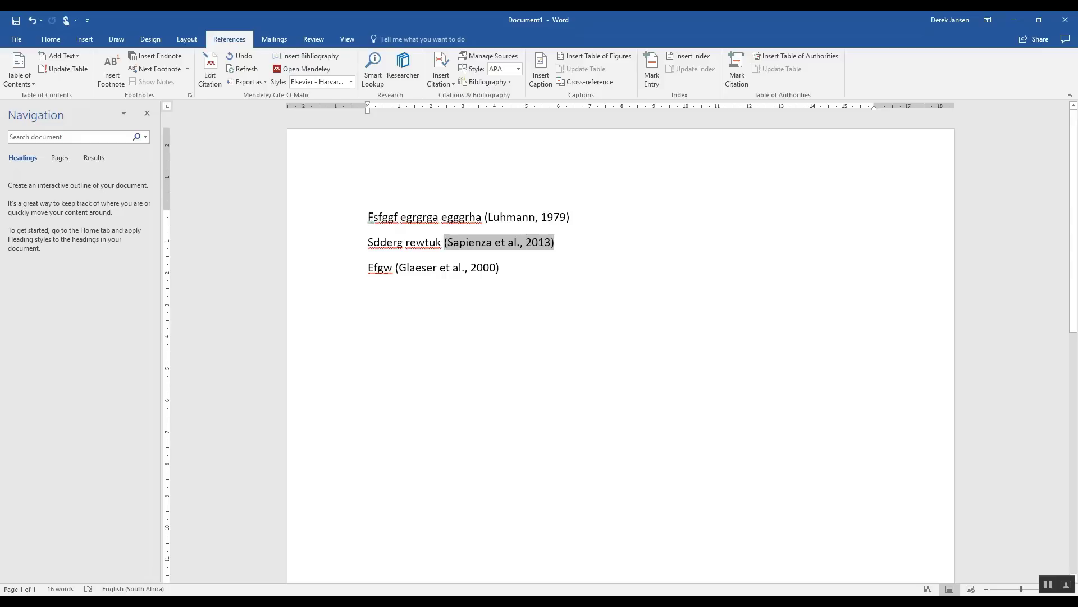
drag(370, 217, 482, 217)
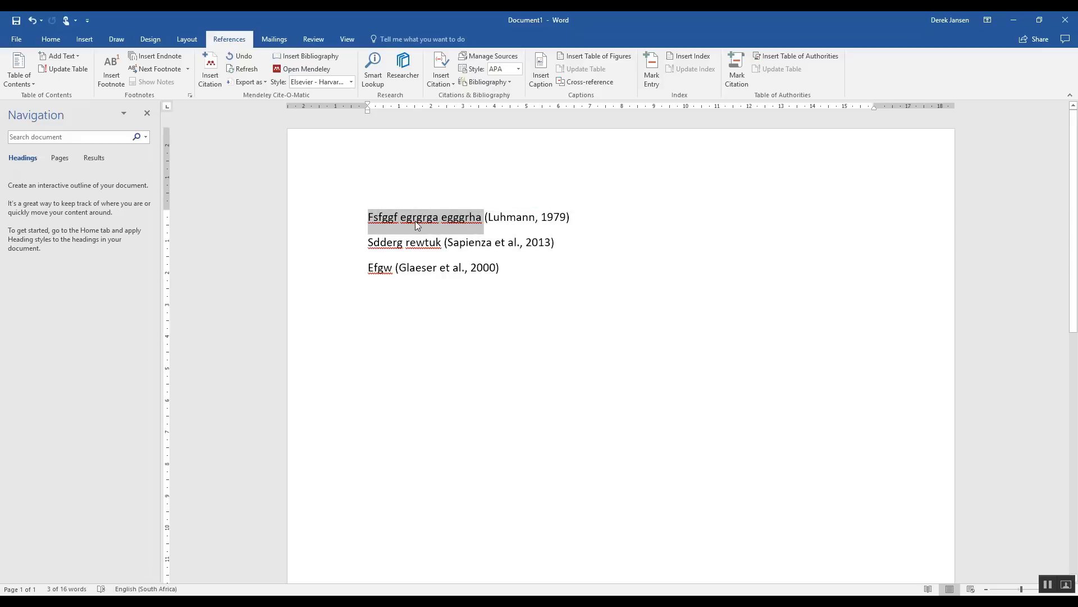
click(442, 216)
drag(377, 217, 486, 220)
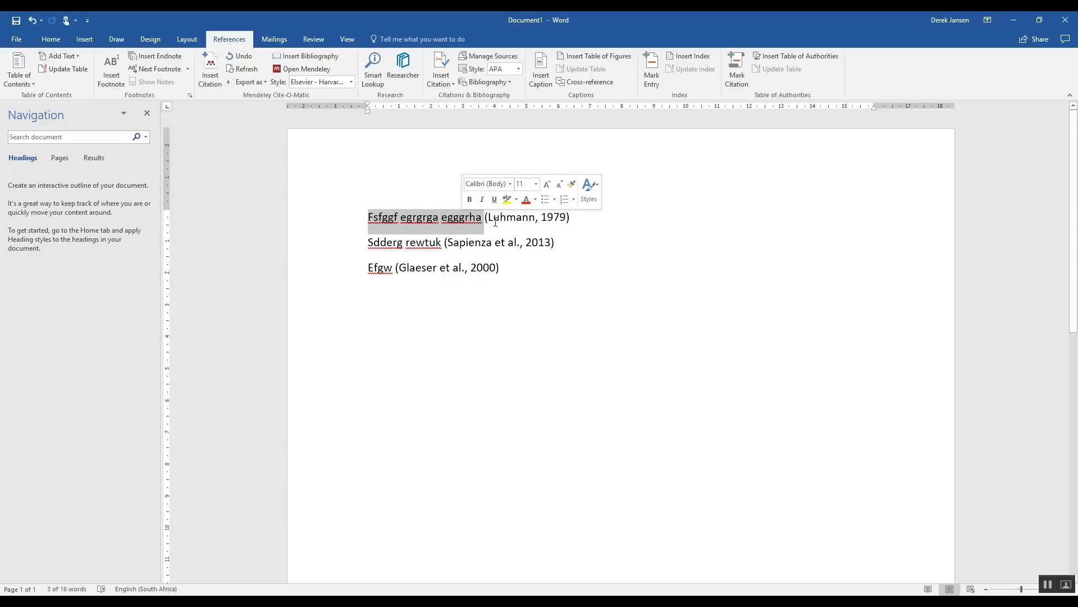
click(604, 241)
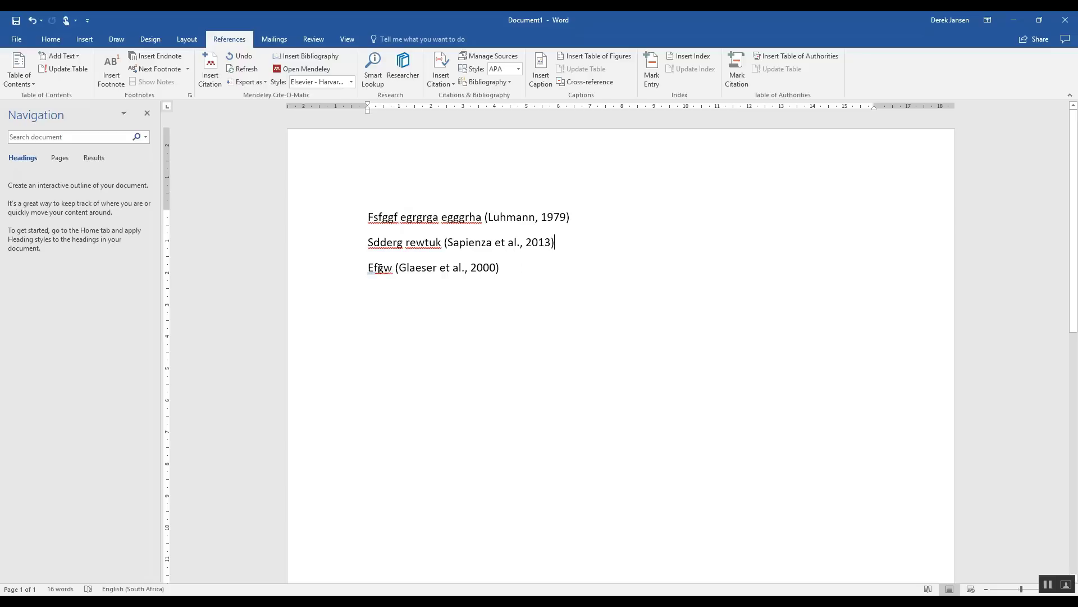
Delete 'Efgw' and change the third-line citation to Glaeser et al. (2000), keeping the manual edit
double_click(379, 269)
key(Delete)
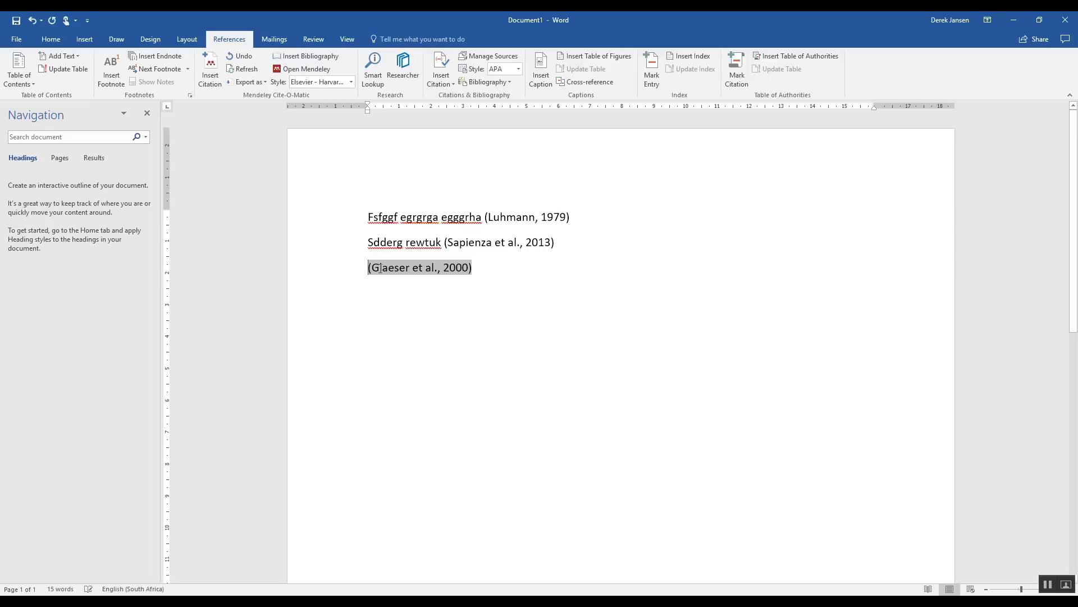
click(445, 266)
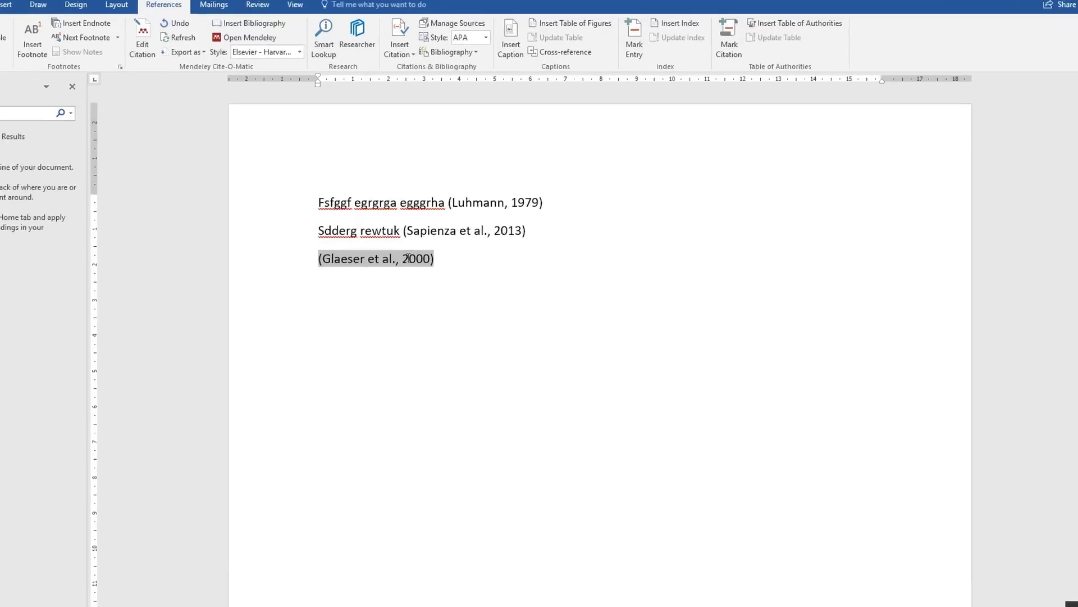
text(()
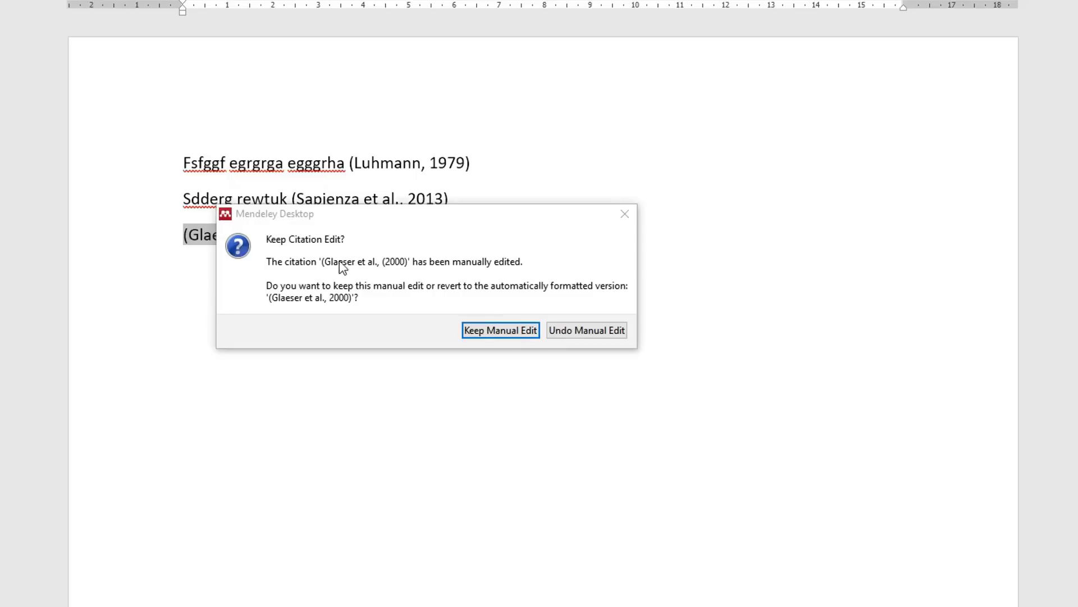
click(490, 333)
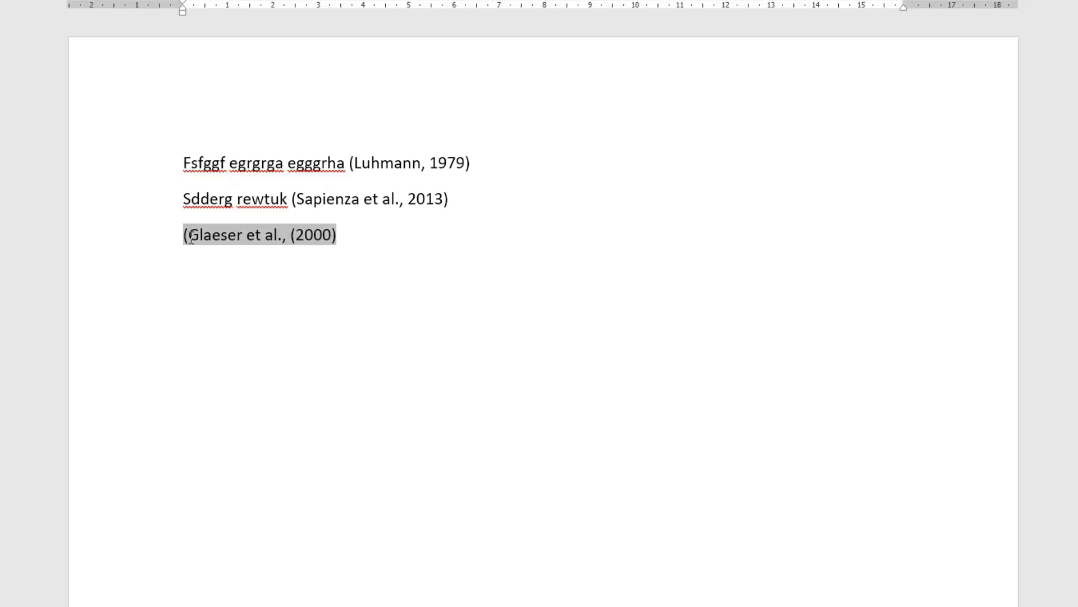
key(BackSpace)
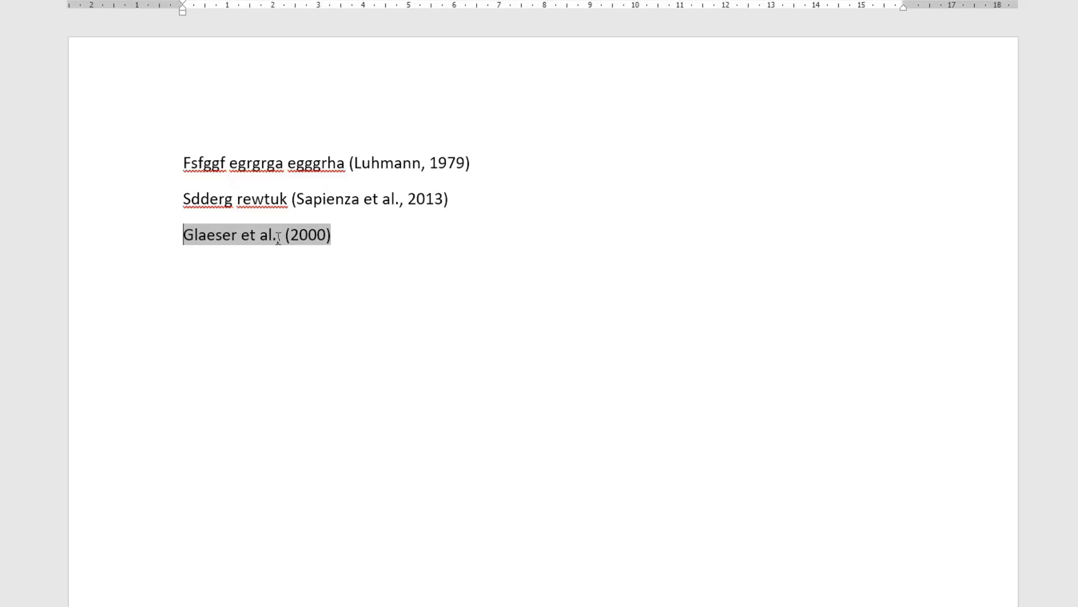
click(278, 237)
key(BackSpace)
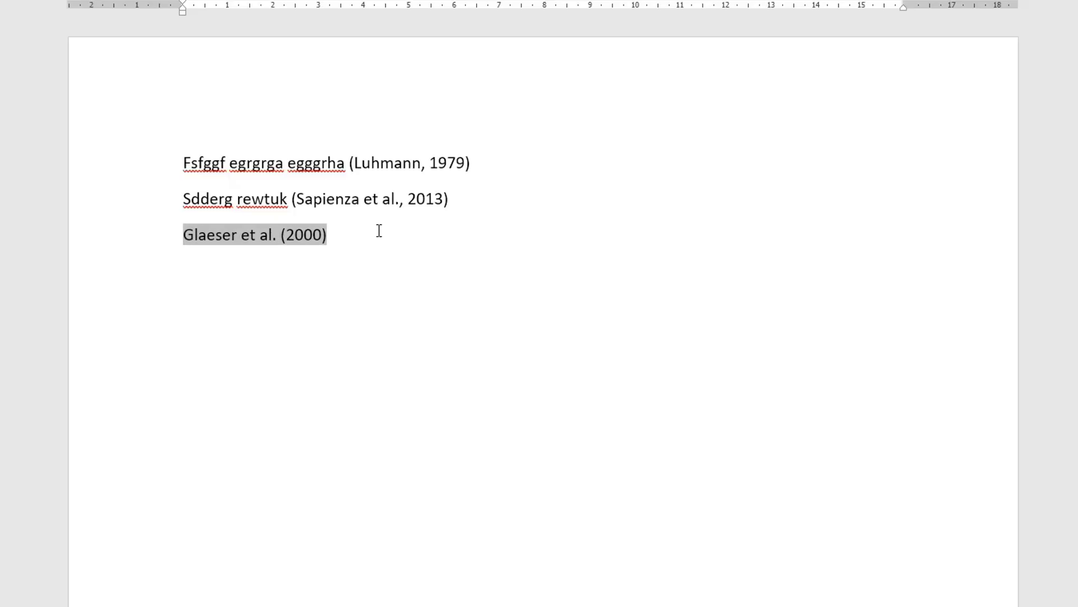
click(361, 231)
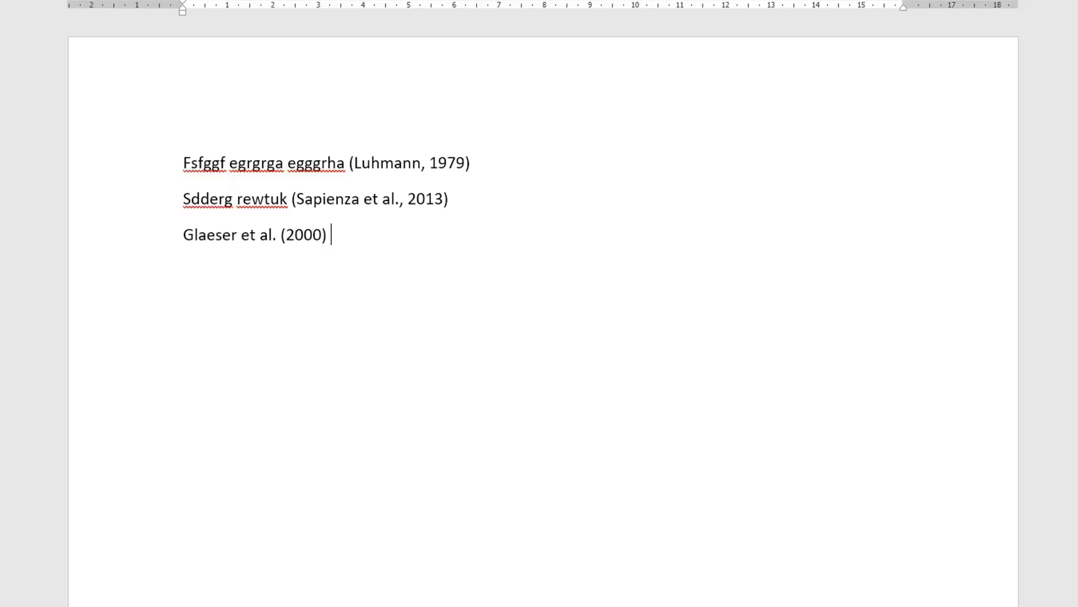
text(efgr efege)
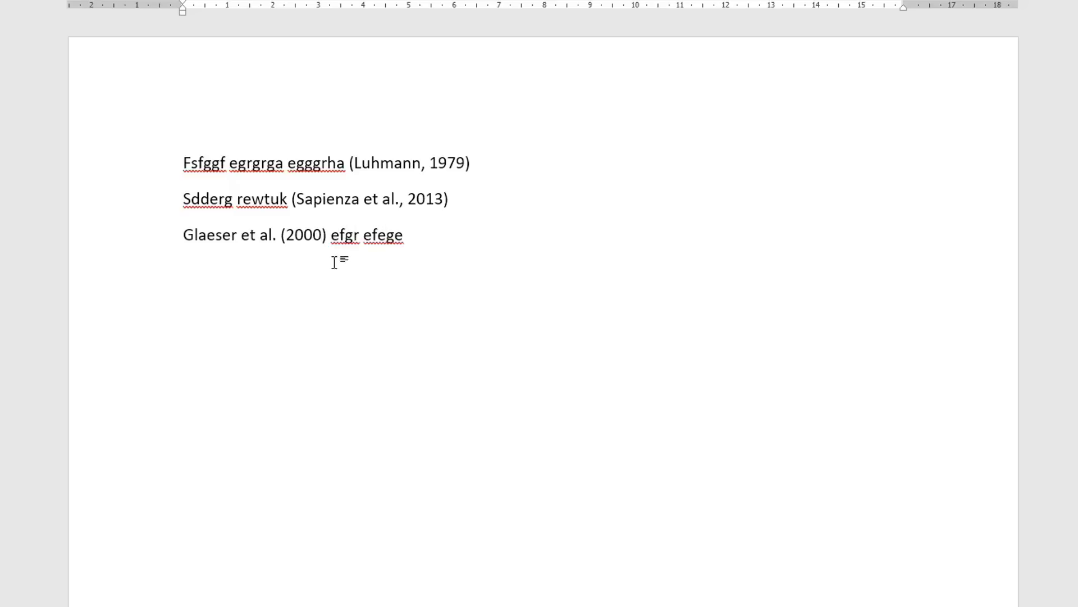
drag(445, 228, 178, 208)
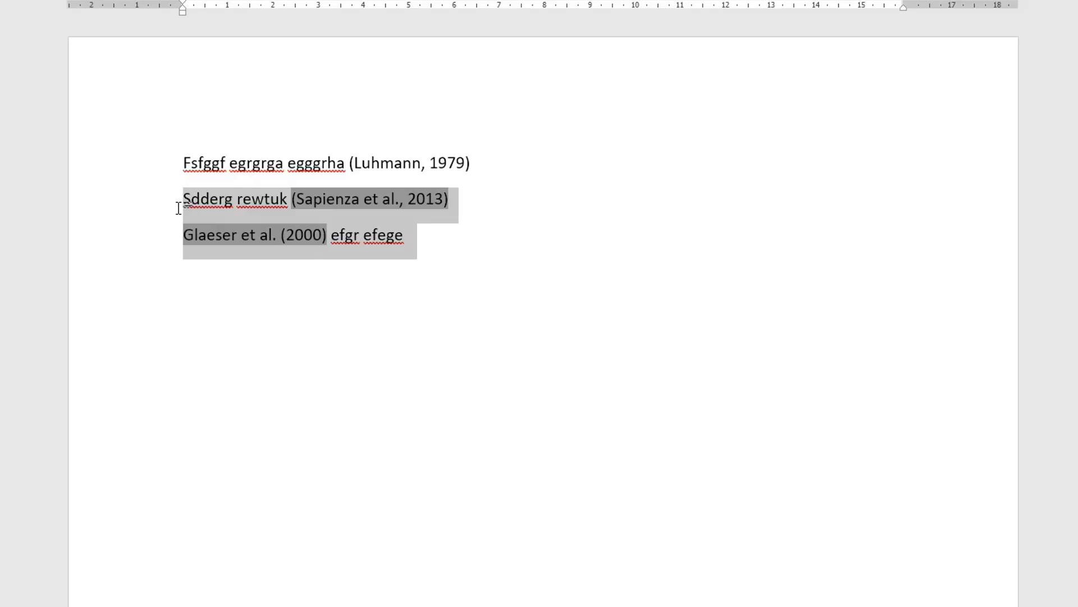
click(213, 200)
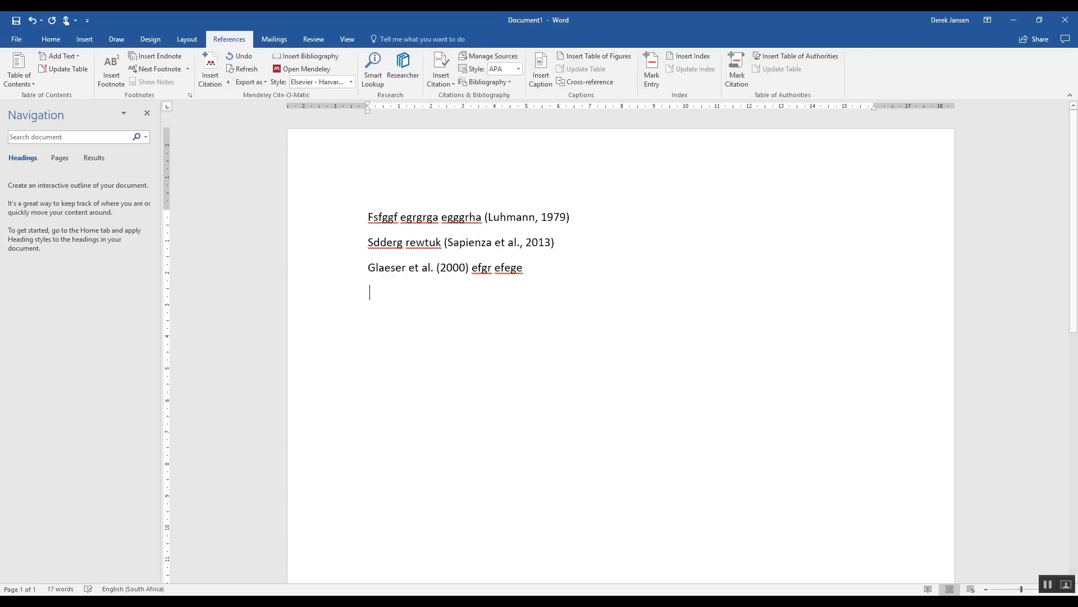
Add a 'Reference' heading with a Mendeley bibliography of Glaeser 2000, Luhmann 1979 and Sapienza 2013
key(Return)
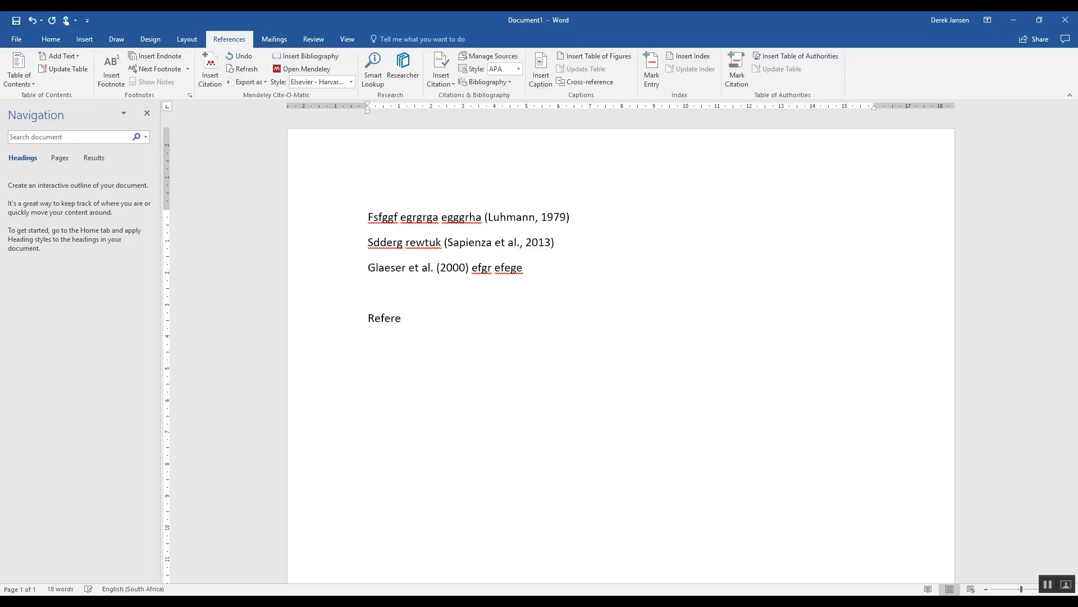
key(Return)
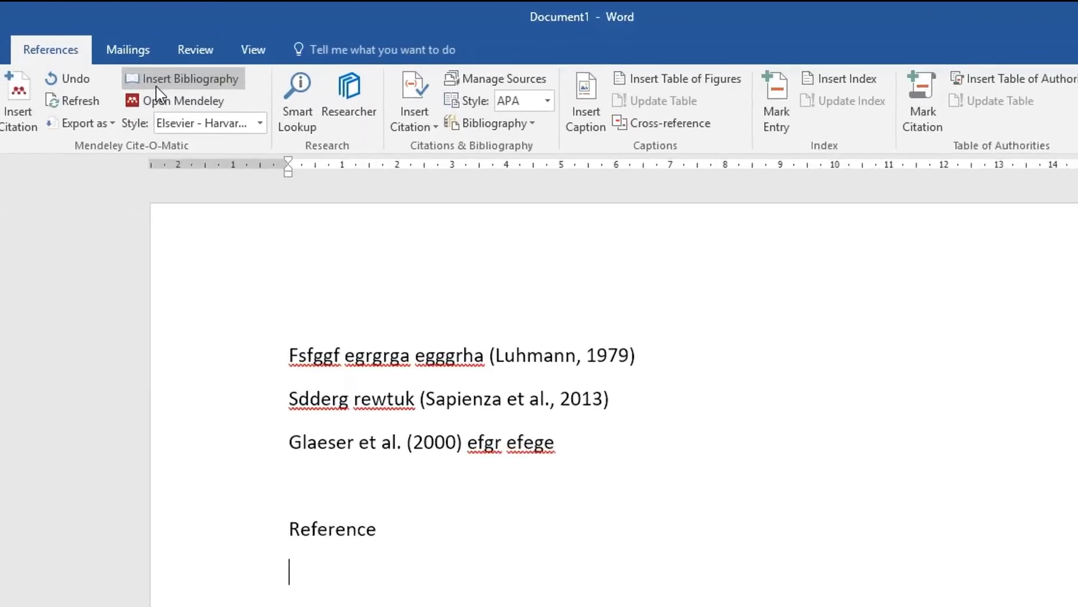
click(293, 58)
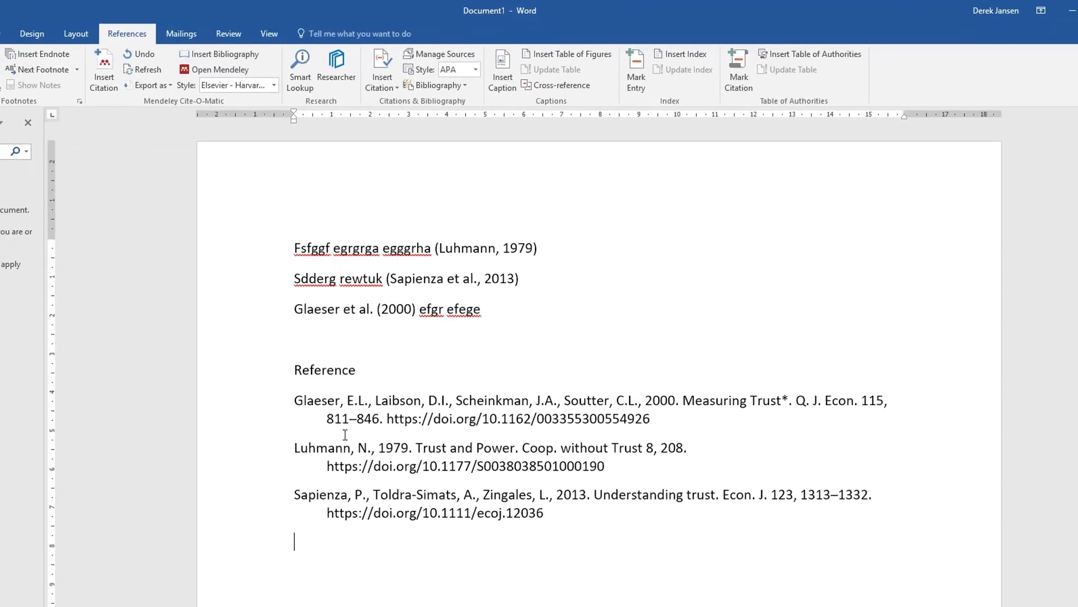